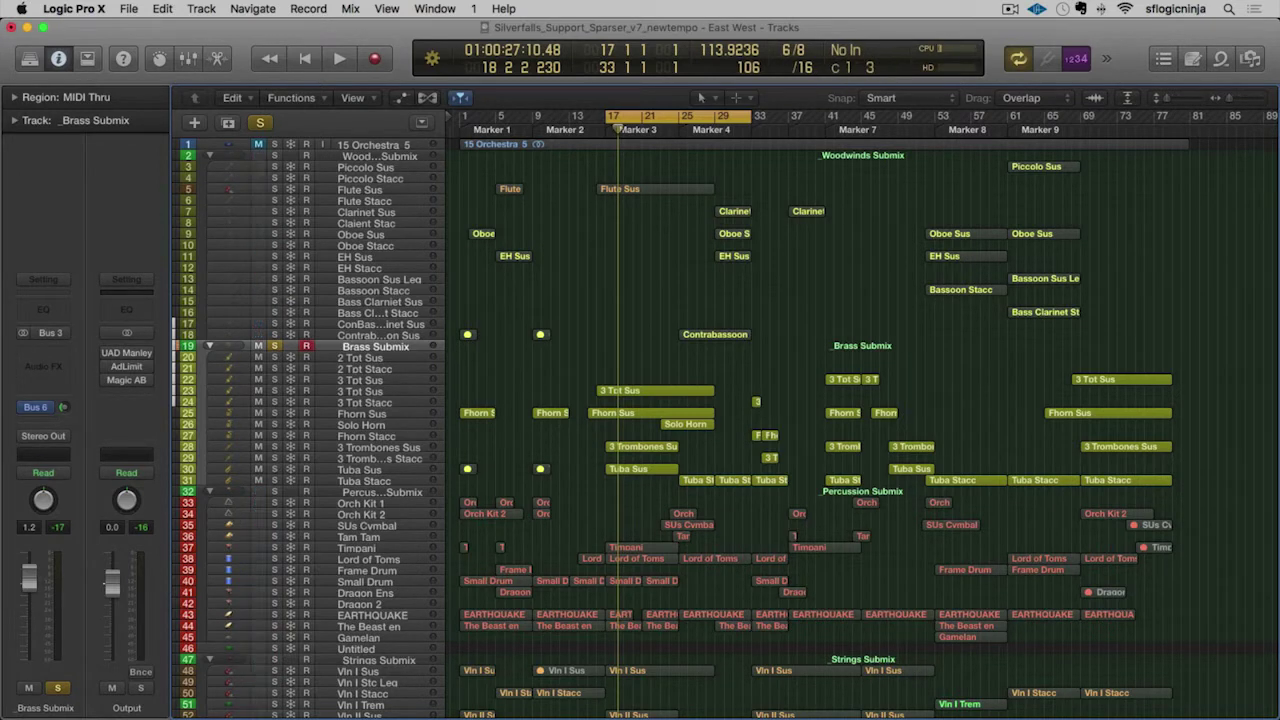
Play and stop the soloed brass passage, then unsolo the Brass Submix folder
{"action": "key", "text": "space"}
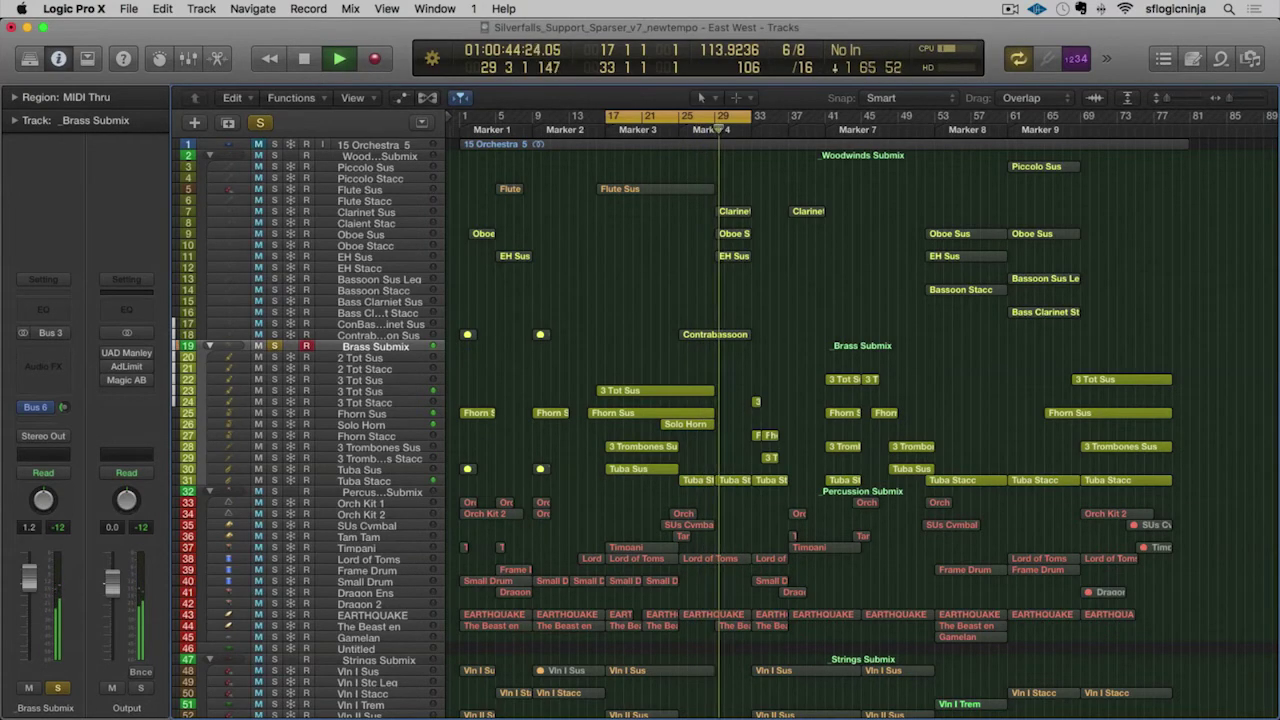
{"action": "key", "text": "space"}
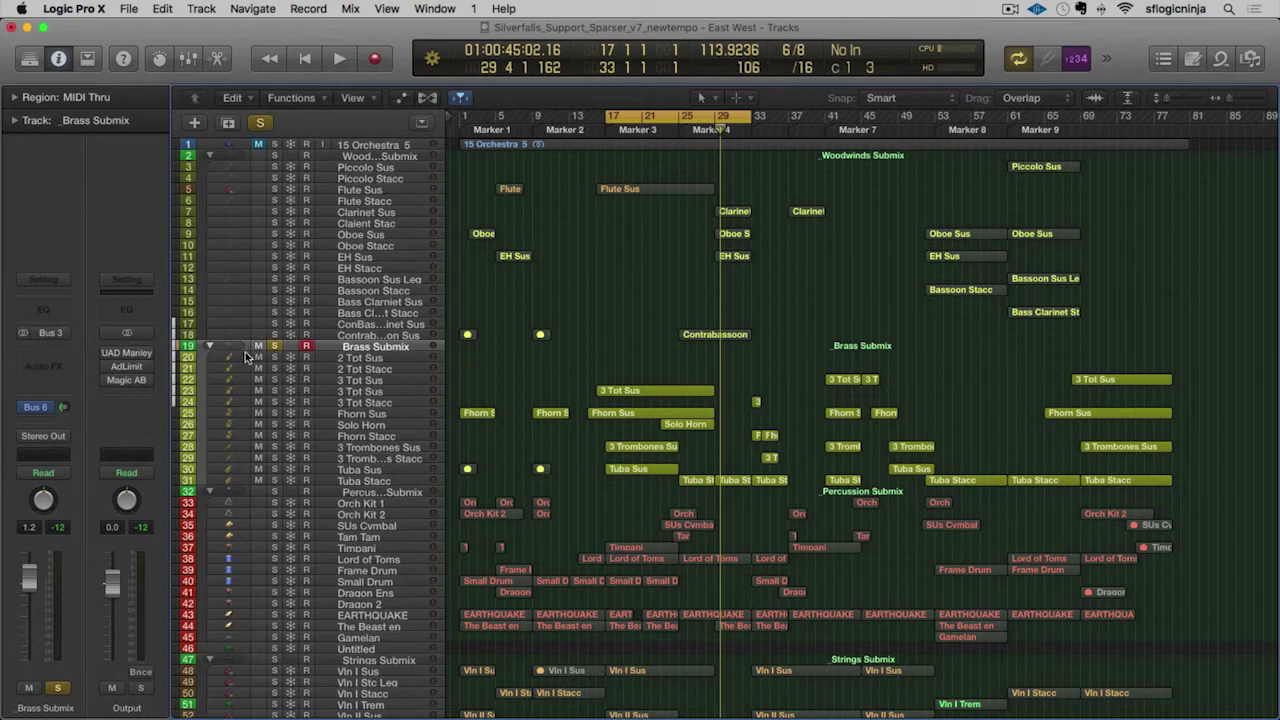
{"action": "left_click", "coordinate": [274, 346]}
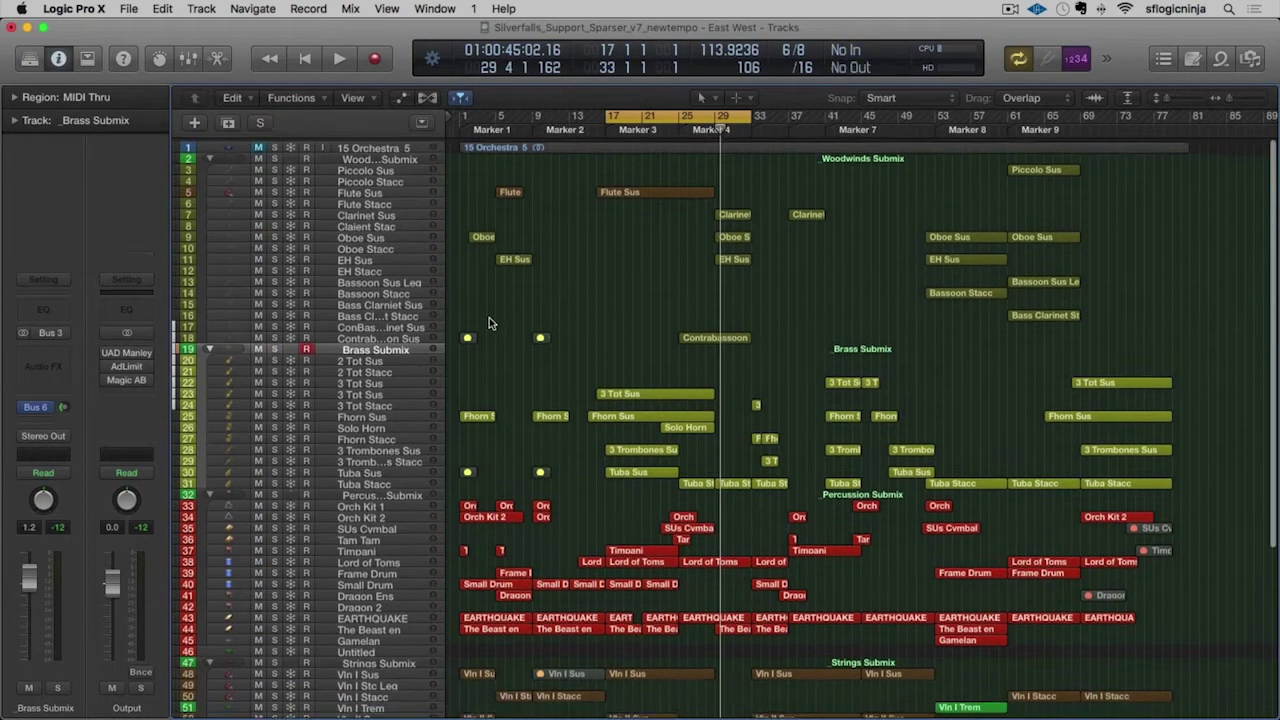
Solo the 15 Orchestra 5 track and play it briefly from bar 17
{"action": "left_click", "coordinate": [276, 145]}
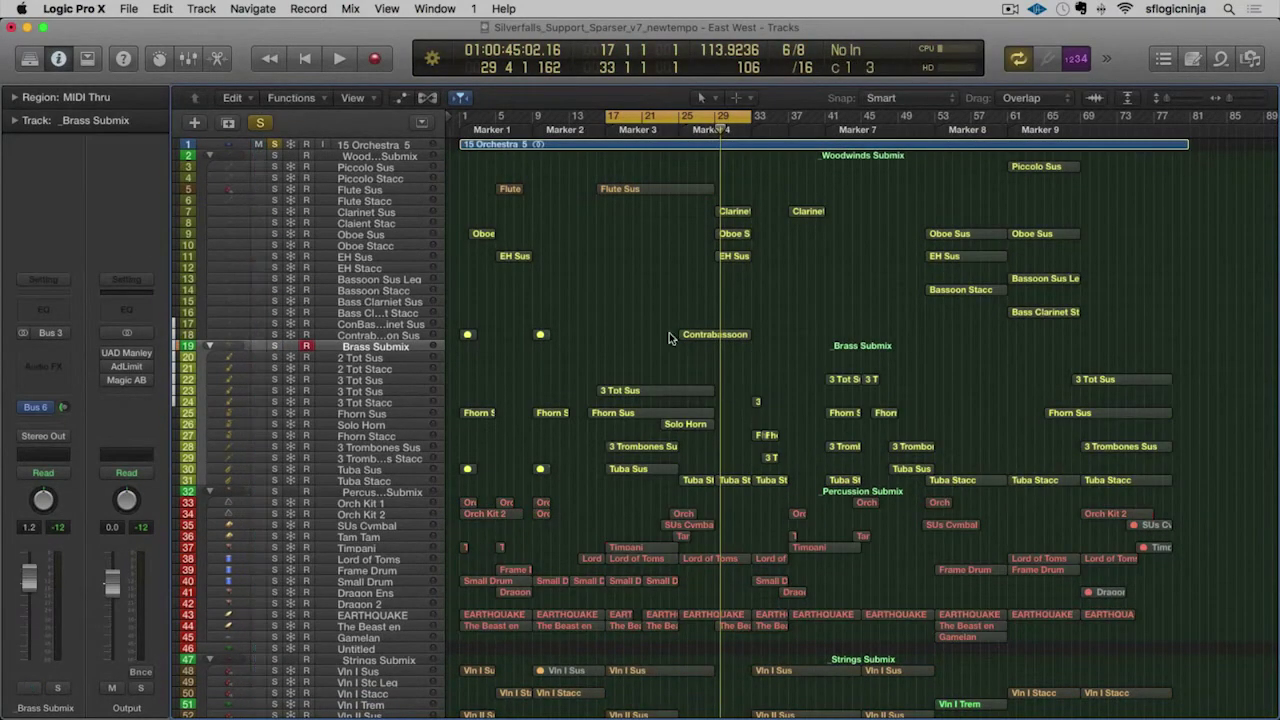
{"action": "key", "text": "space"}
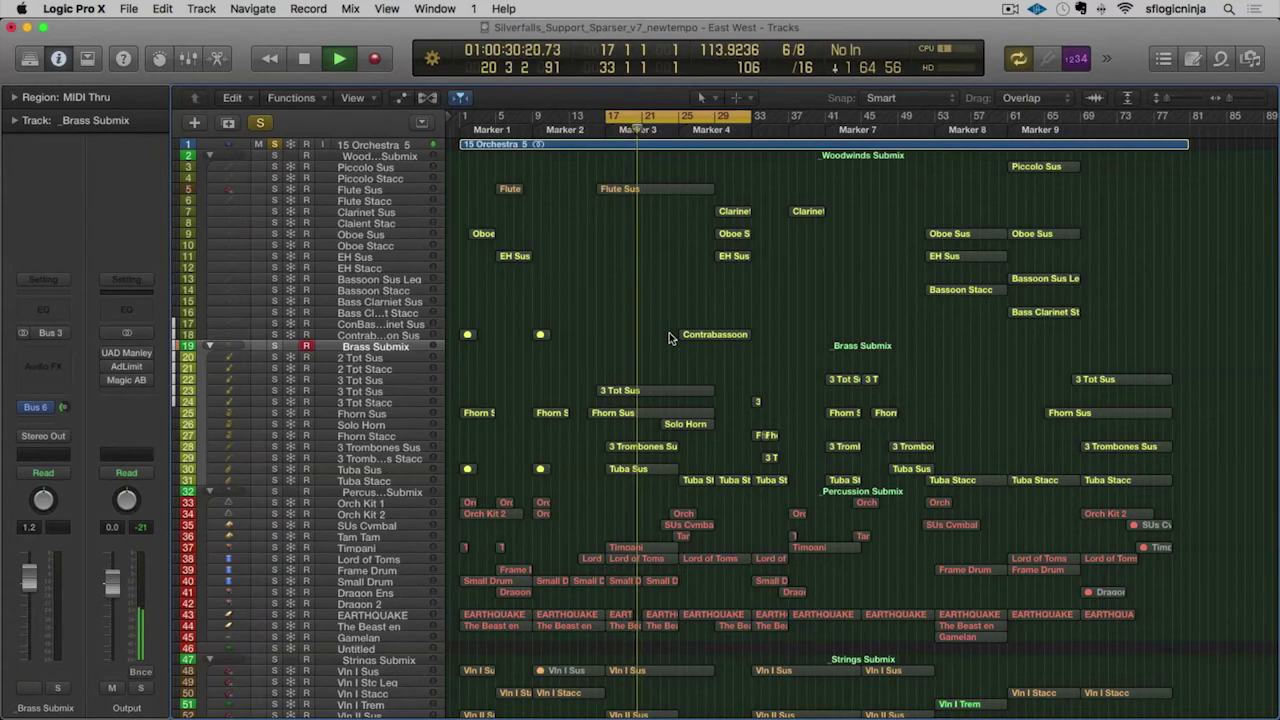
{"action": "key", "text": "space"}
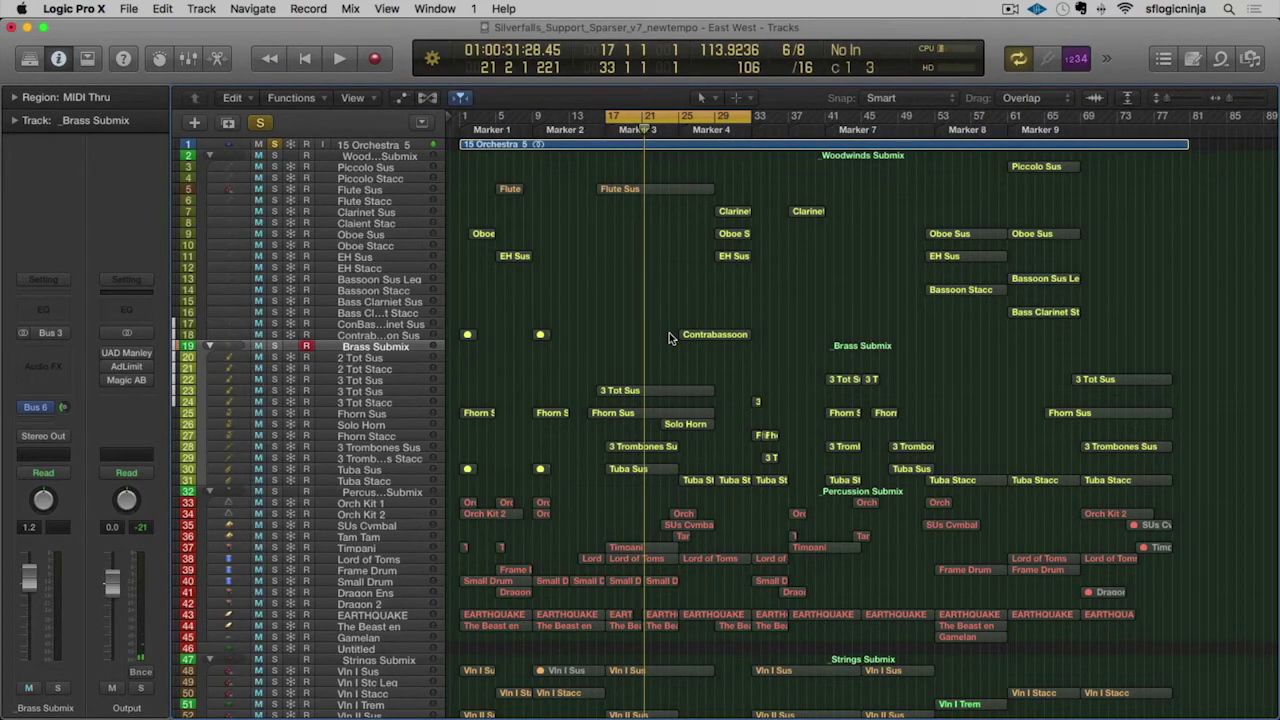
Select the Brass Submix folder and play the arrangement again from bar 17
{"action": "left_click", "coordinate": [368, 345]}
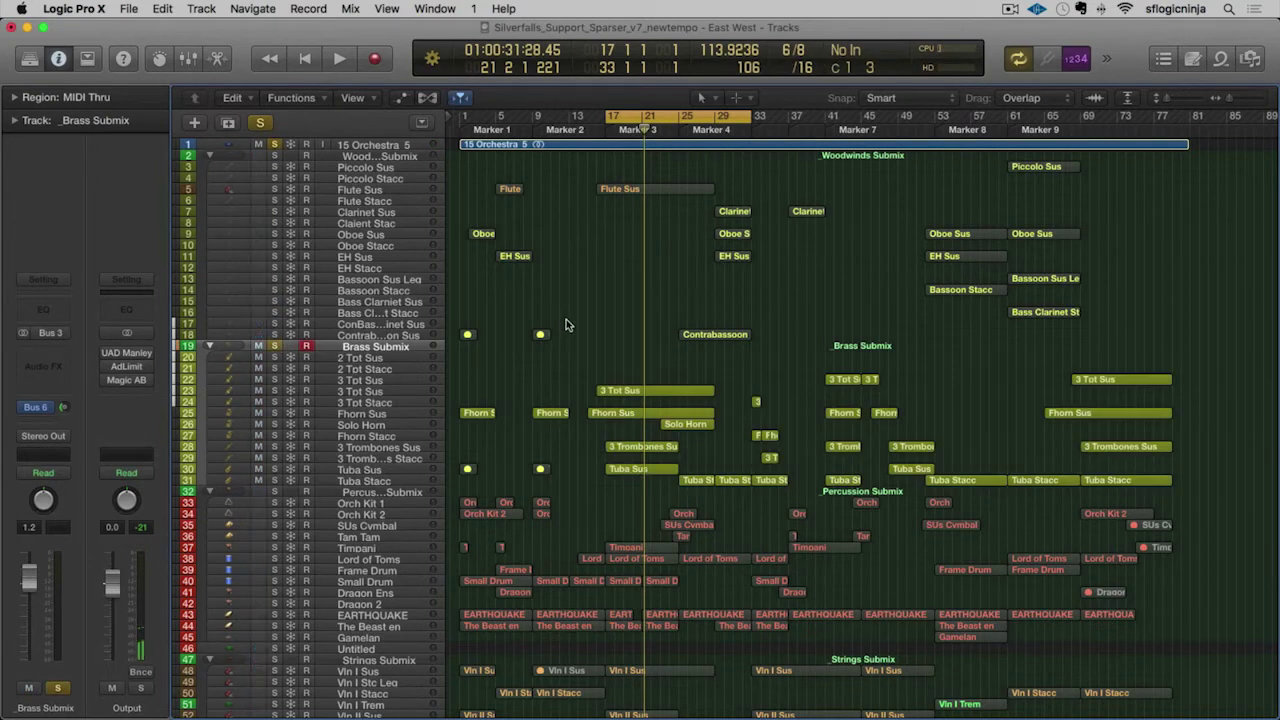
{"action": "key", "text": "space"}
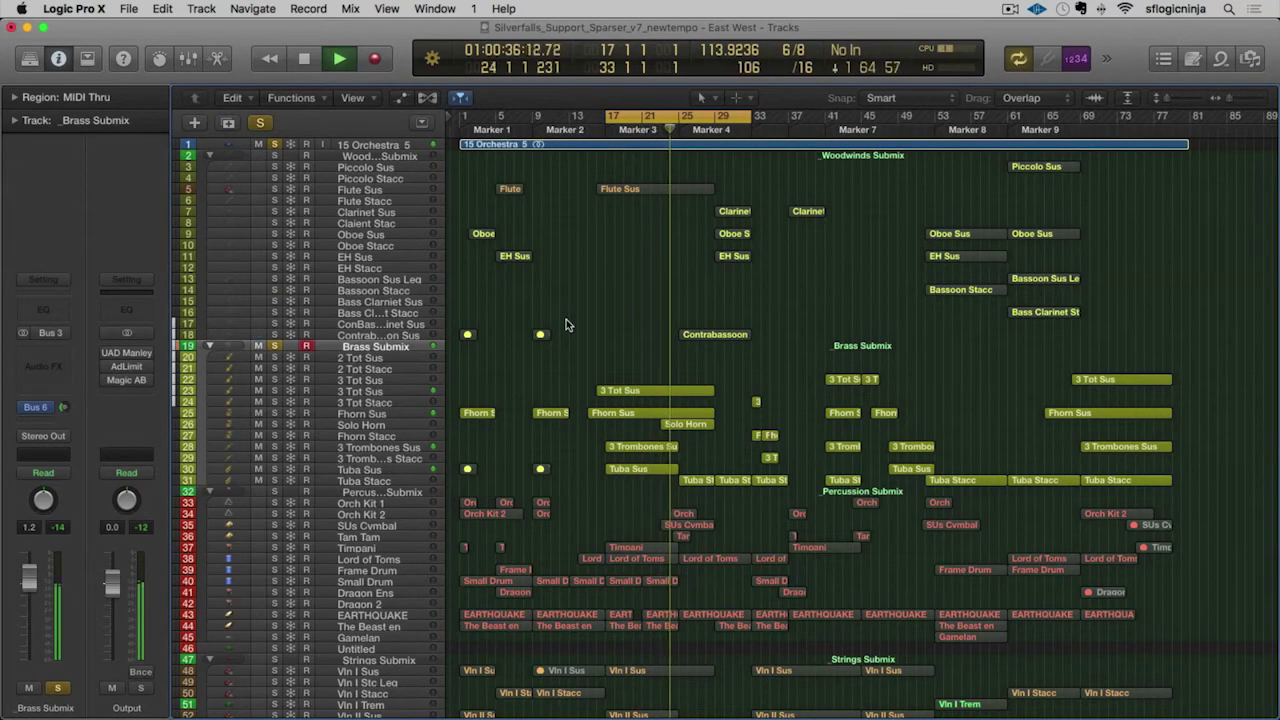
{"action": "key", "text": "space"}
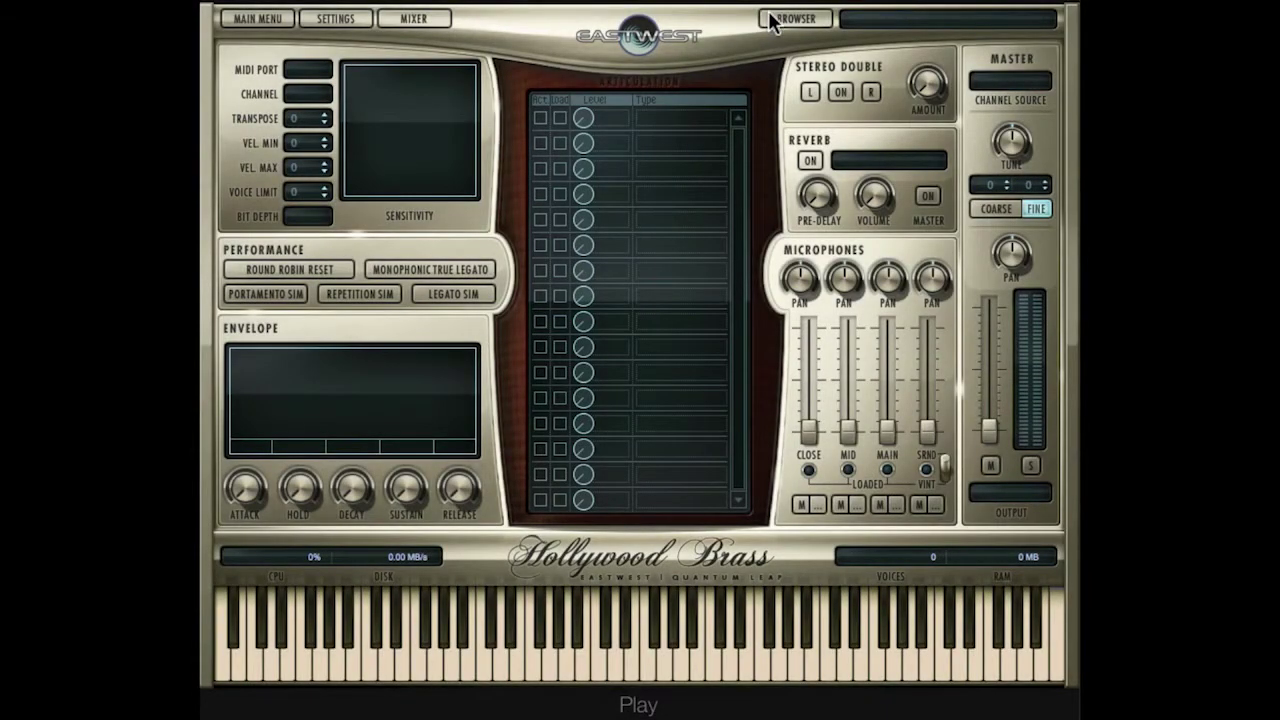
In the Hollywood Brass Diamond browser, view Low Brass, Solo Cimbasso, then 2 French Horns folders
{"action": "left_click", "coordinate": [775, 18]}
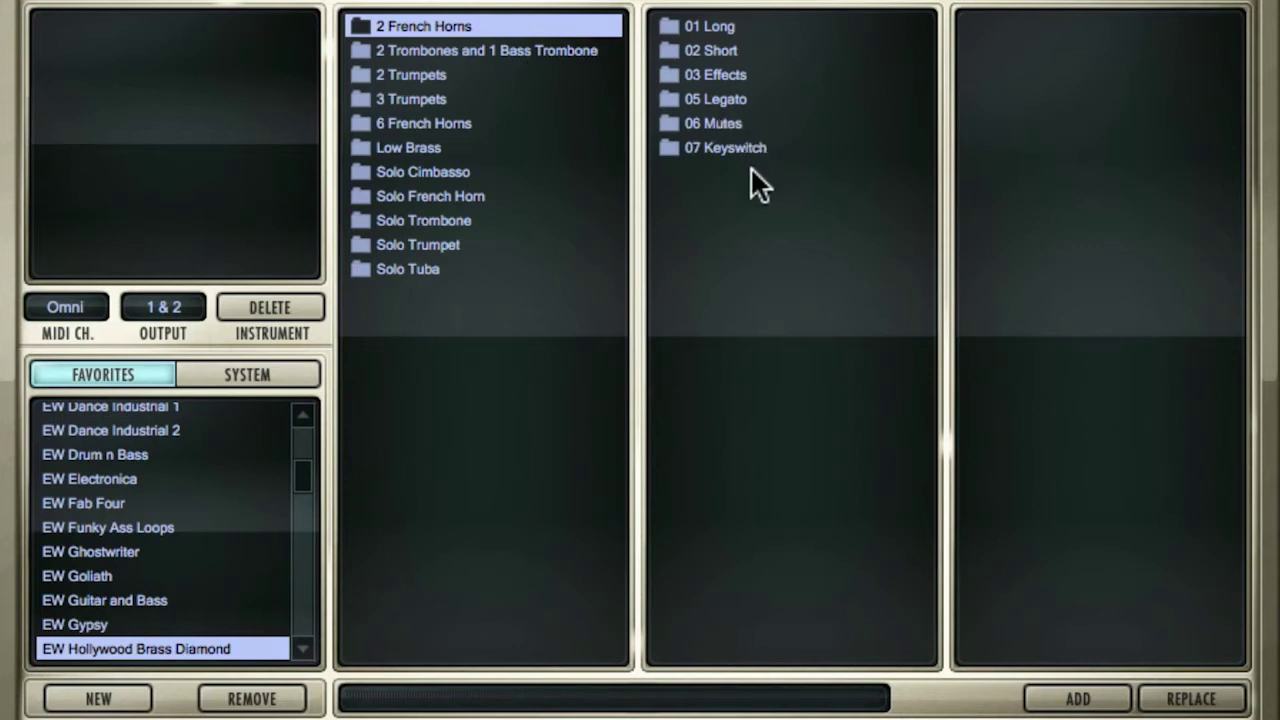
{"action": "left_click", "coordinate": [484, 149]}
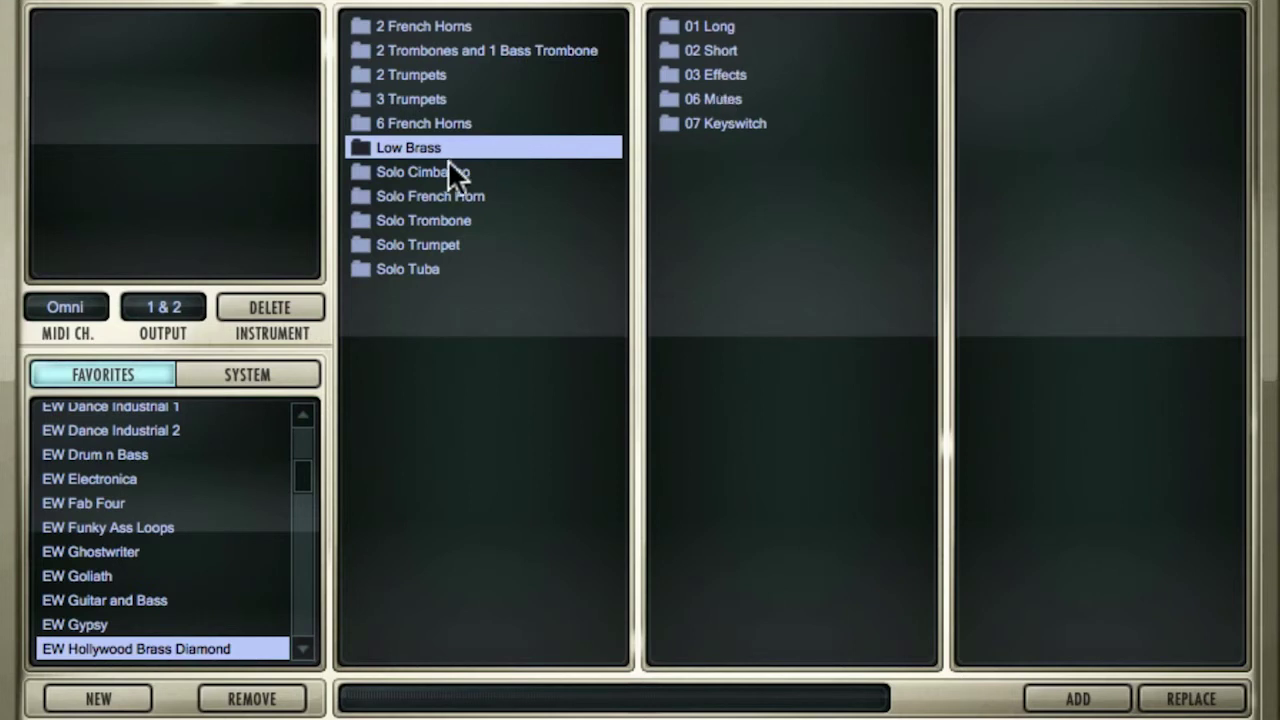
{"action": "left_click", "coordinate": [442, 170]}
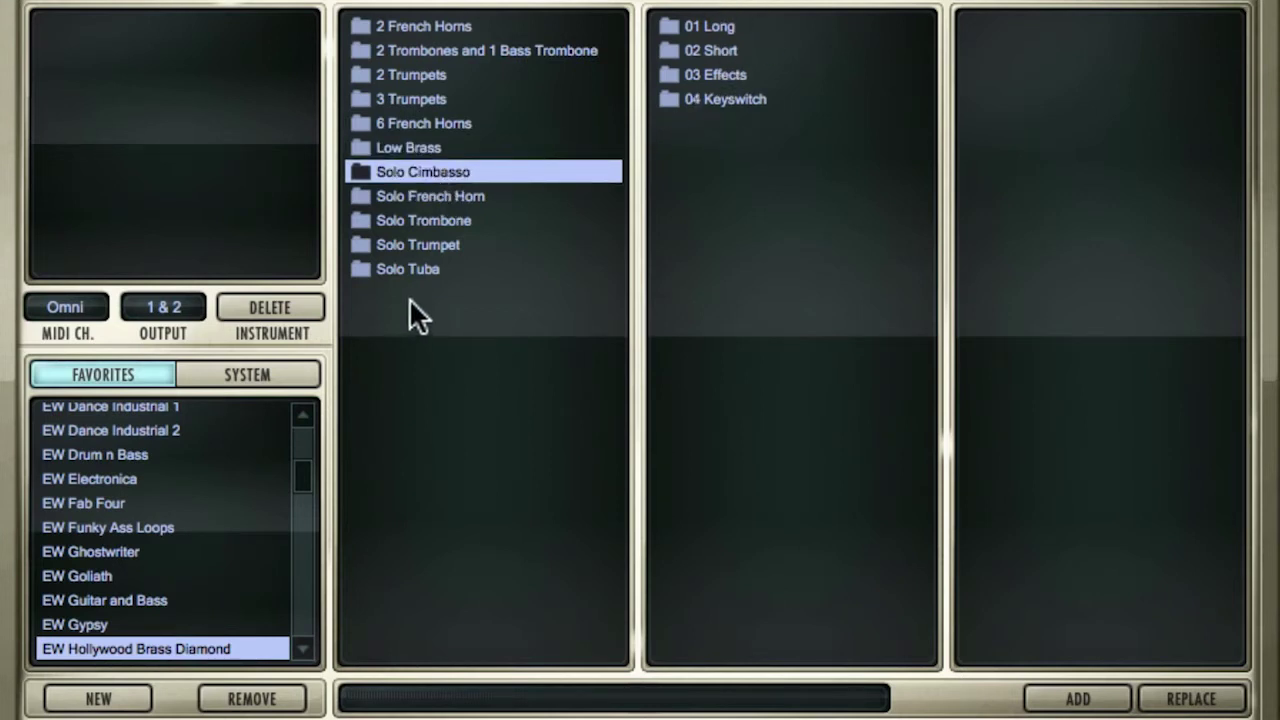
{"action": "left_click", "coordinate": [437, 27]}
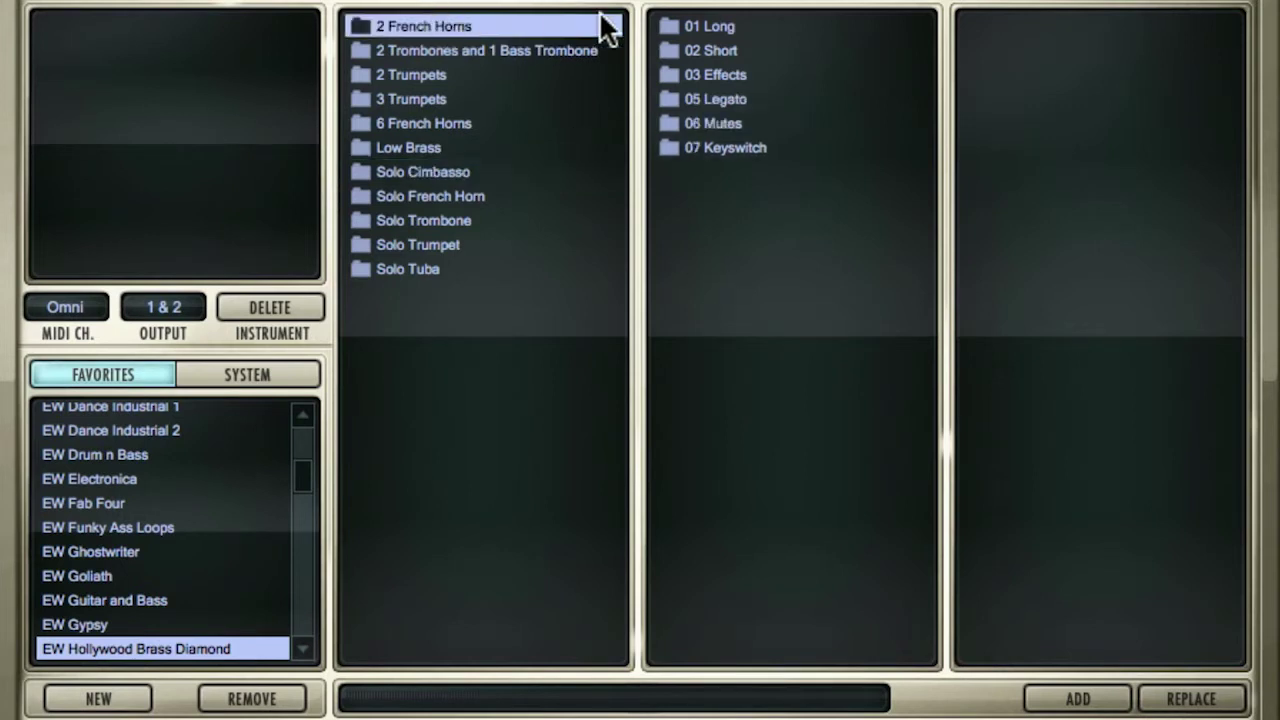
Browse the 2 French Horns Long, Short, Effects and Legato patches, ending on 02 Short
{"action": "left_click", "coordinate": [737, 30]}
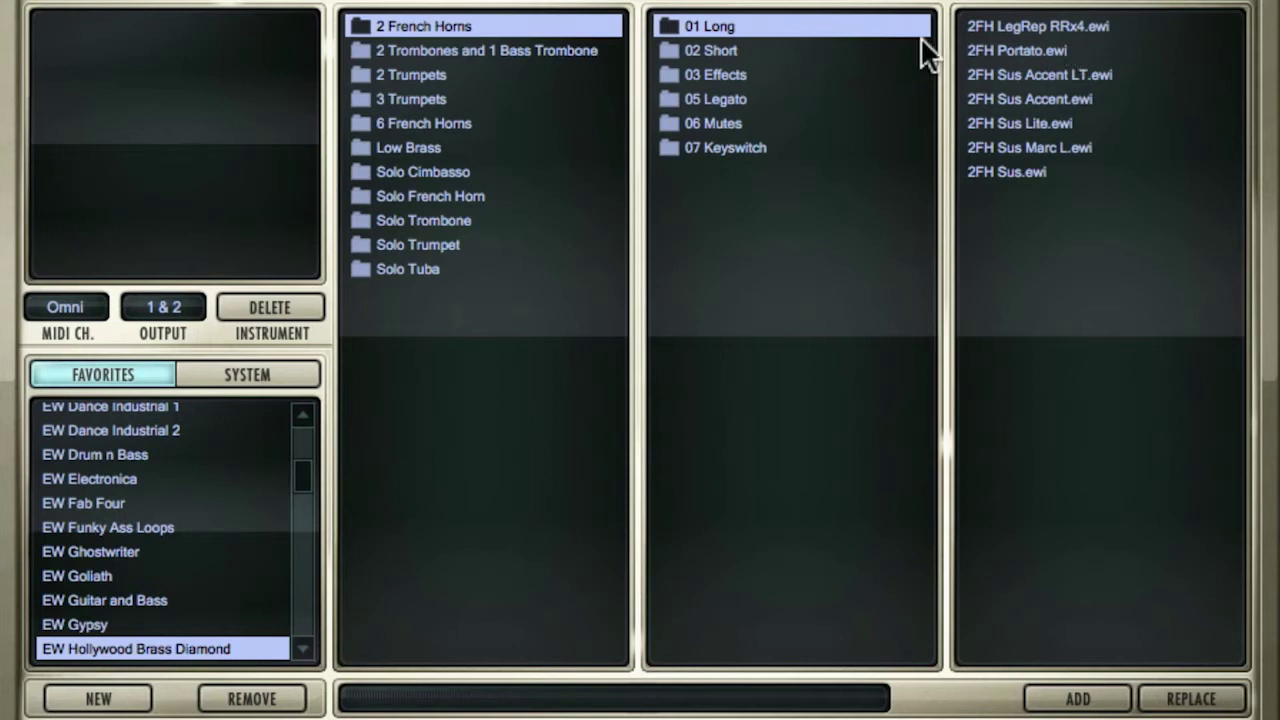
{"action": "left_click", "coordinate": [749, 49]}
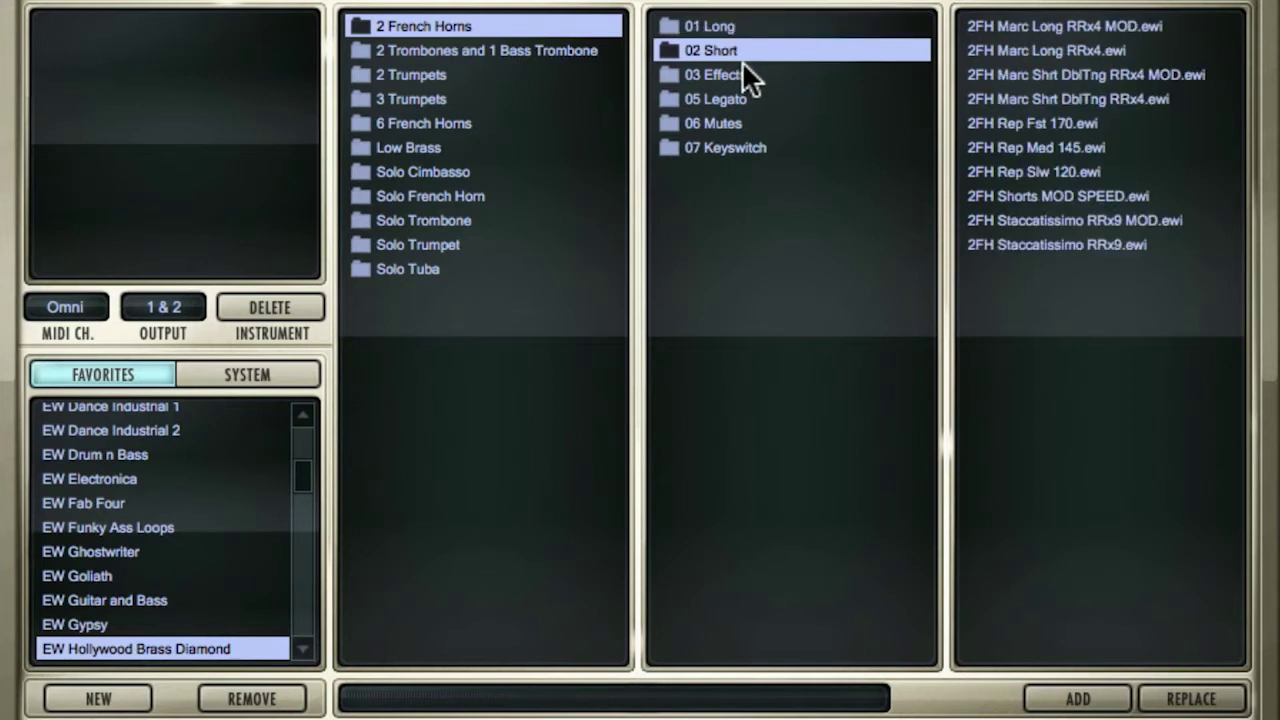
{"action": "left_click", "coordinate": [743, 75]}
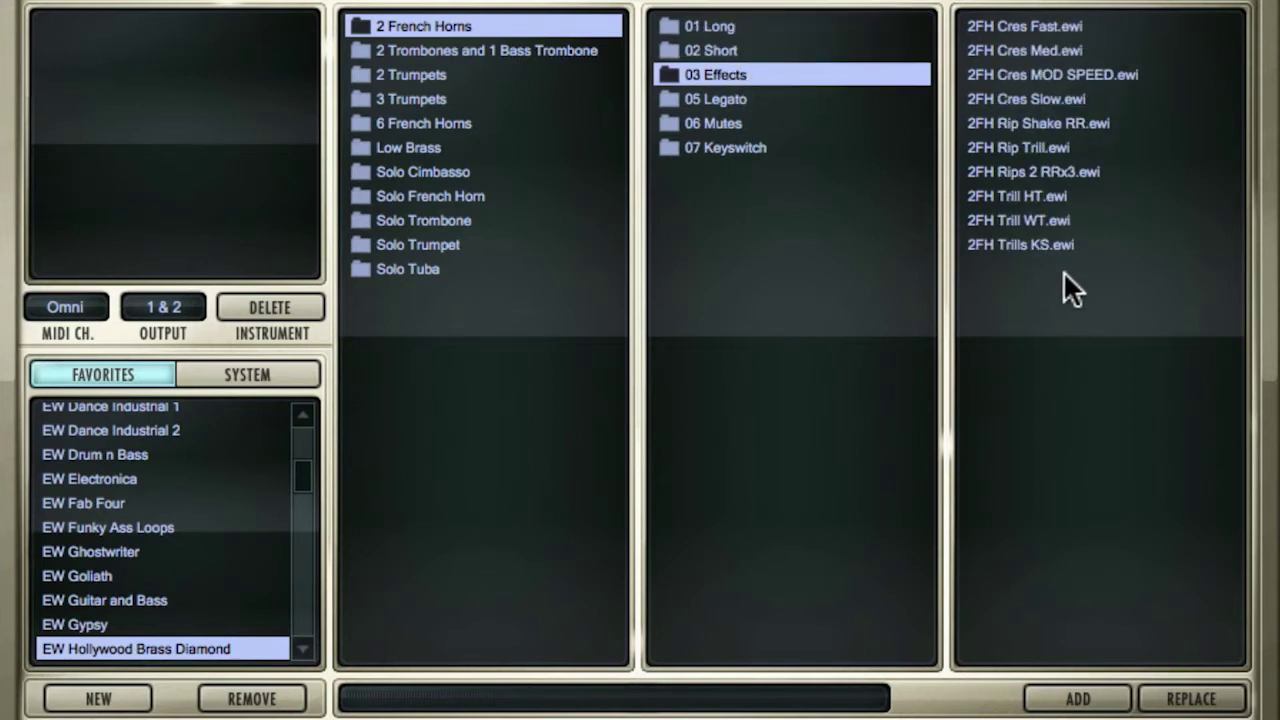
{"action": "left_click", "coordinate": [745, 88]}
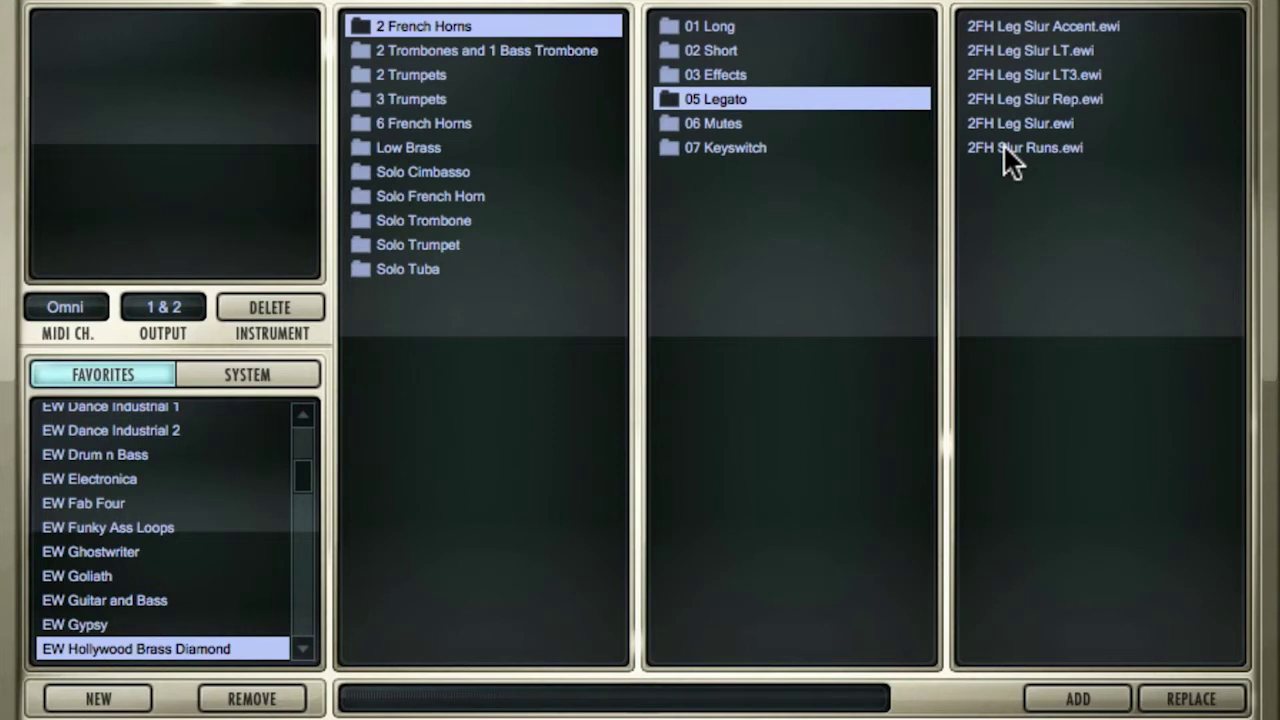
{"action": "left_click", "coordinate": [803, 49]}
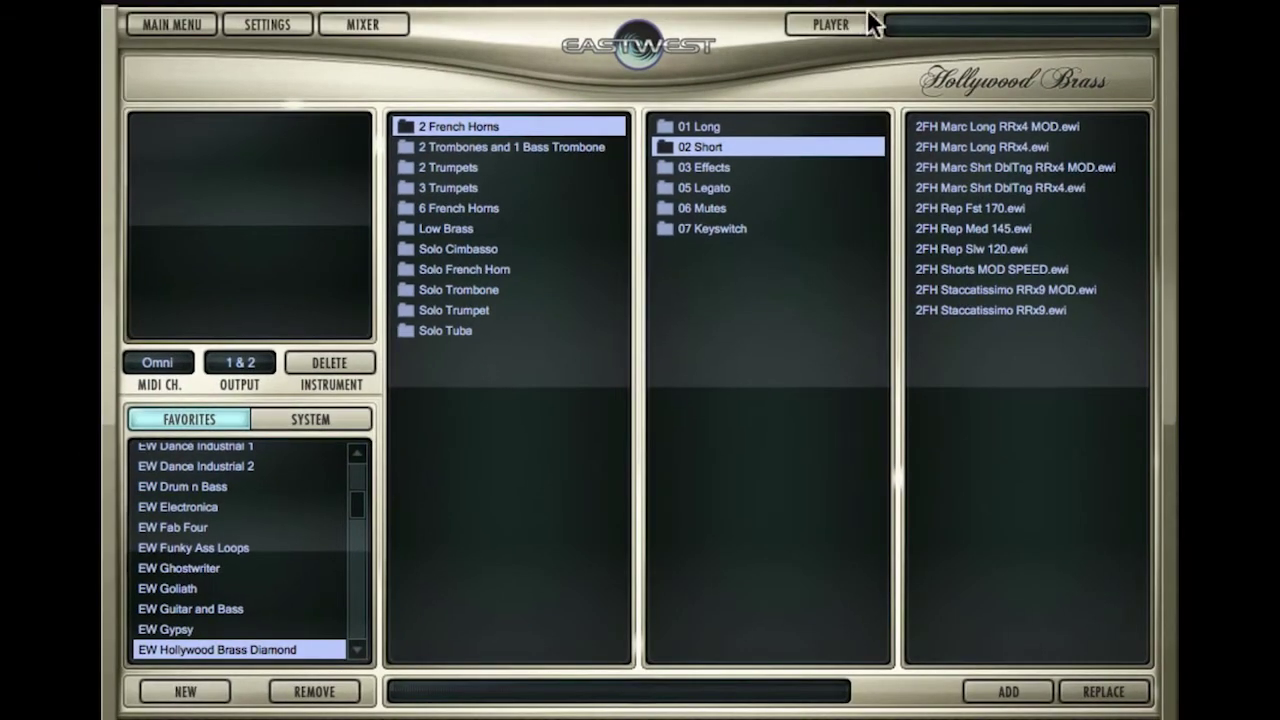
Close the browser and return to the empty Hollywood Brass player page
{"action": "left_click", "coordinate": [852, 26]}
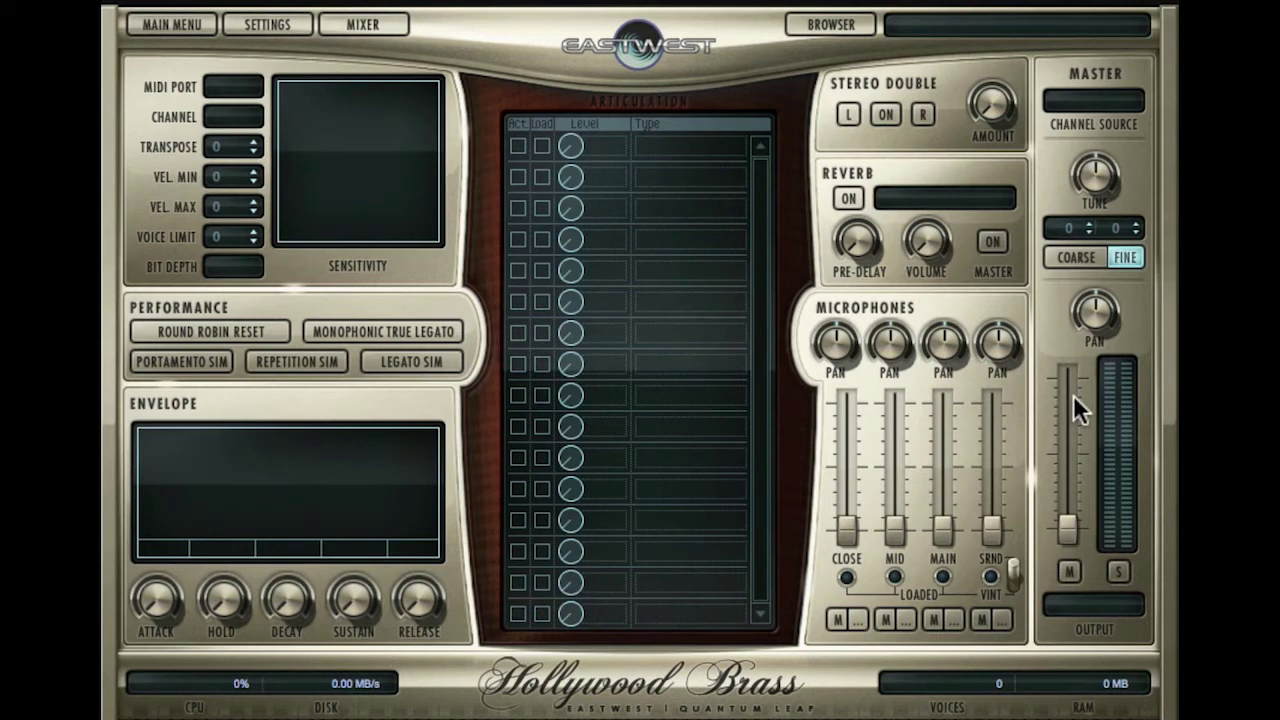
Load 2FH Marc Long RRx4 MOD.ewi and view its MOD, m and ff layers
{"action": "left_click", "coordinate": [826, 26]}
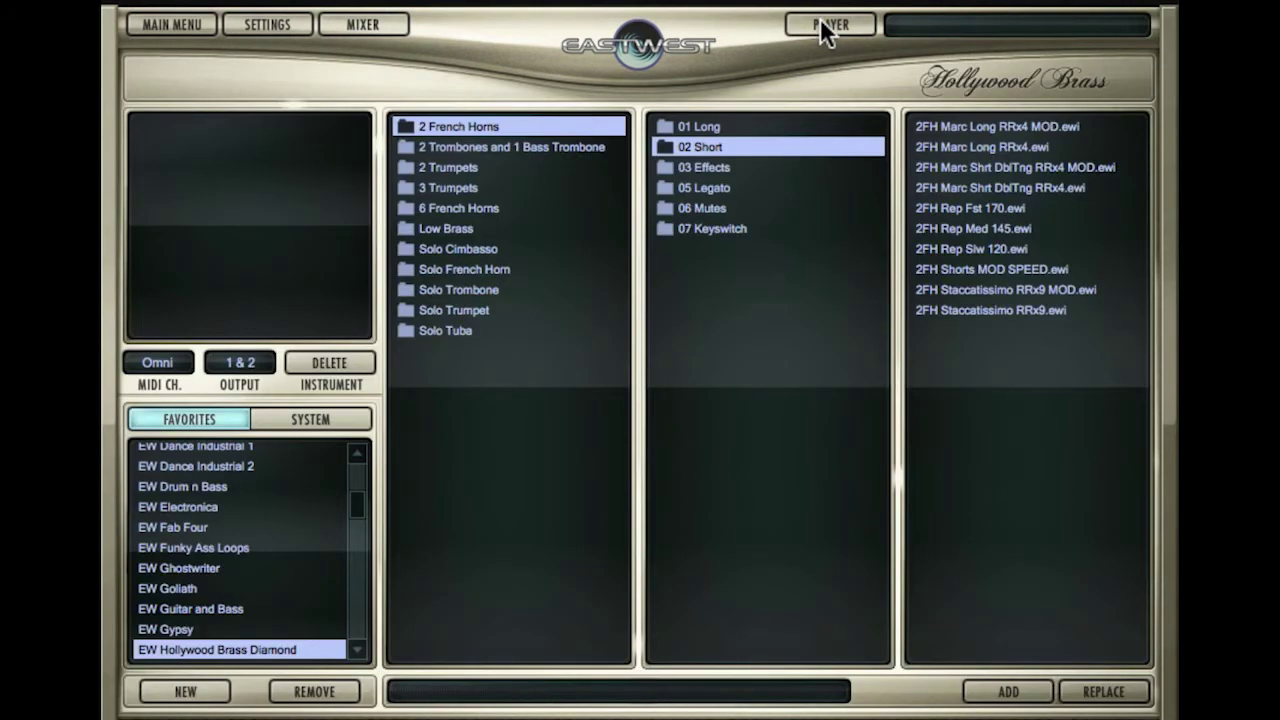
{"action": "double_click", "coordinate": [992, 126]}
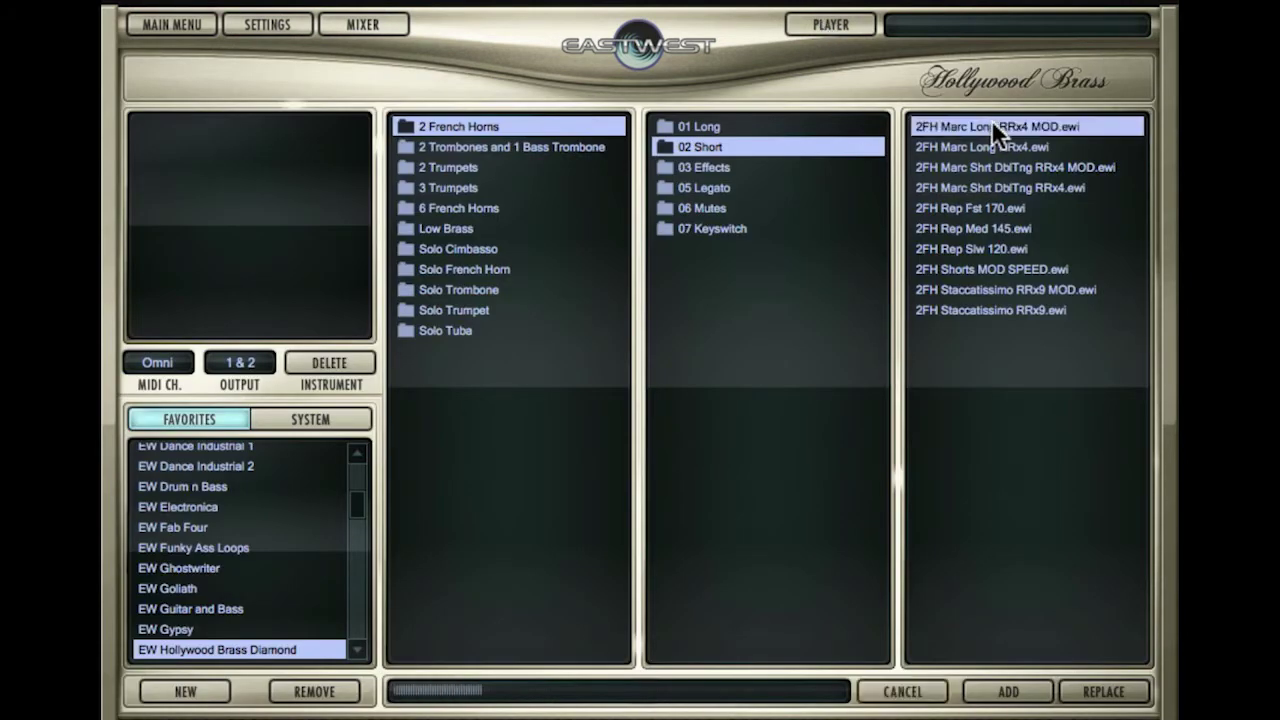
{"action": "left_click", "coordinate": [840, 26]}
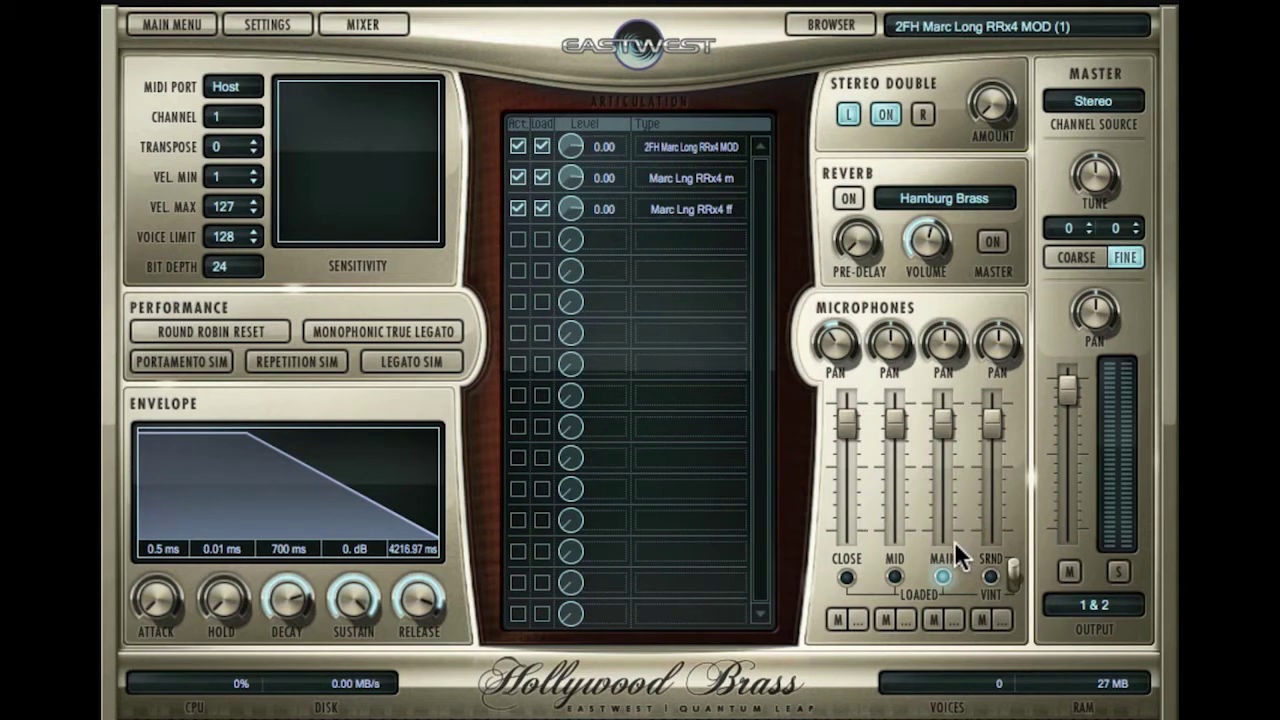
{"action": "left_click", "coordinate": [845, 577]}
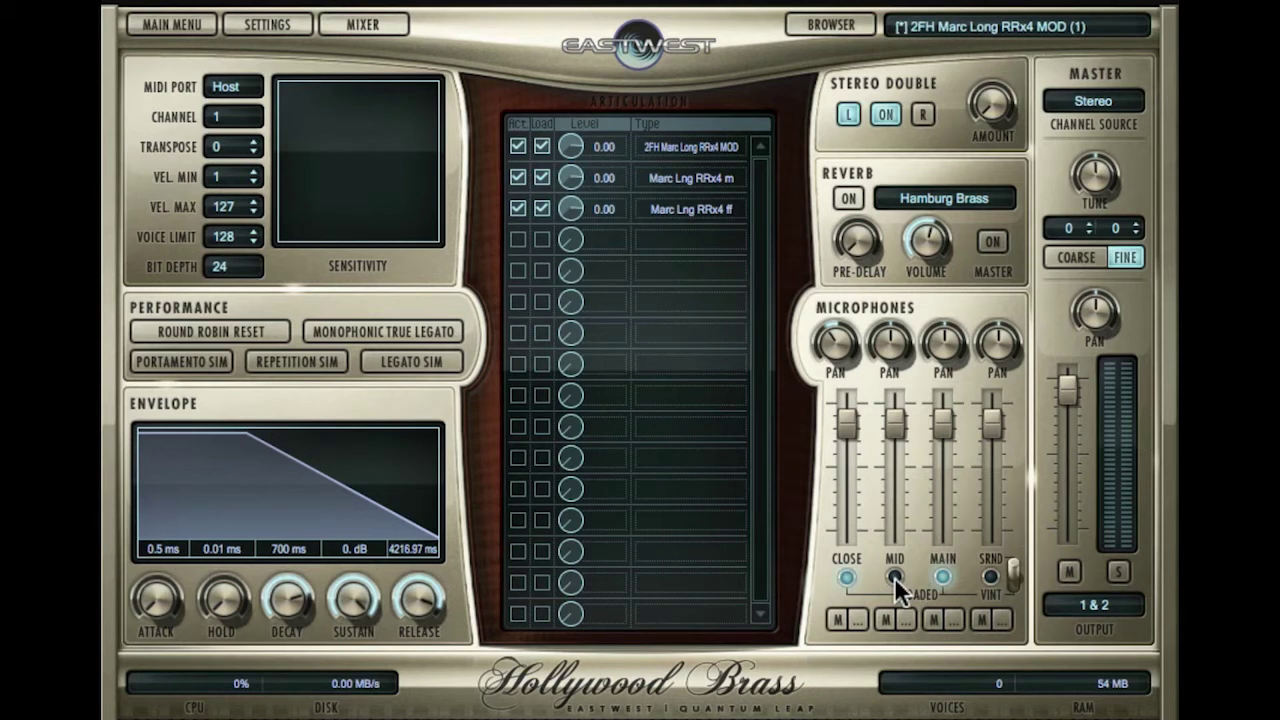
{"action": "left_click", "coordinate": [894, 577]}
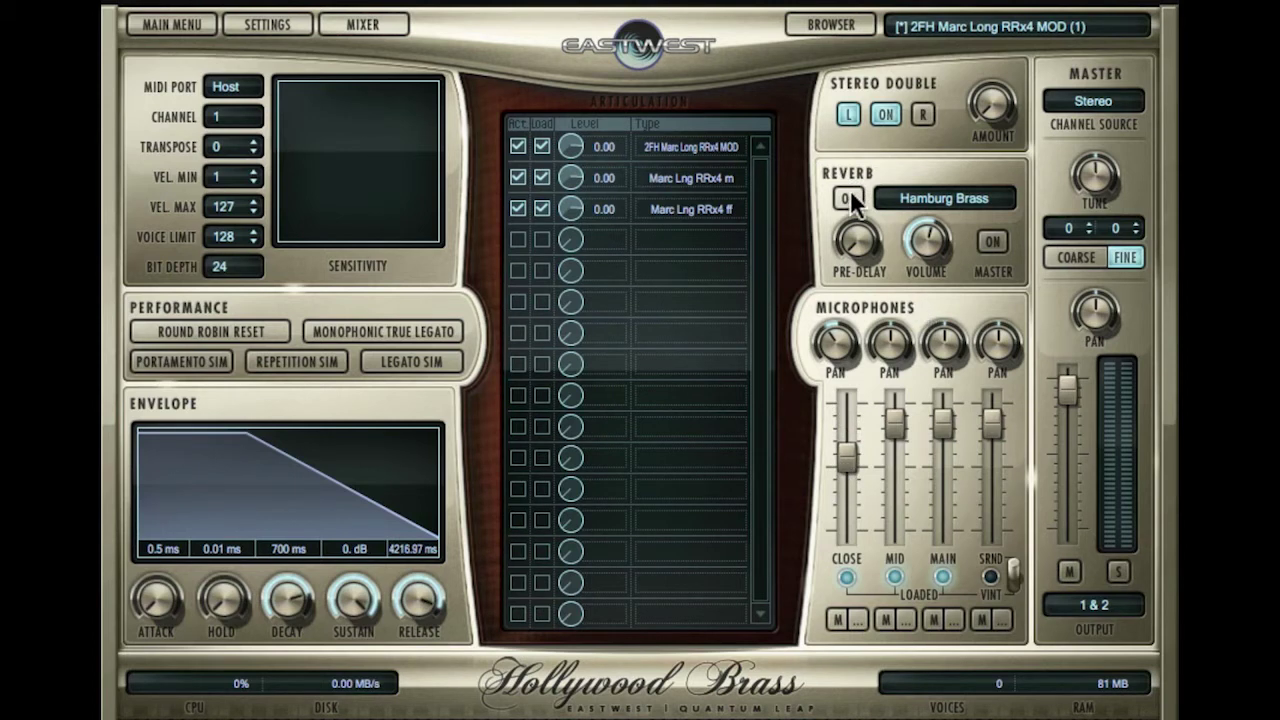
{"action": "left_click", "coordinate": [963, 205]}
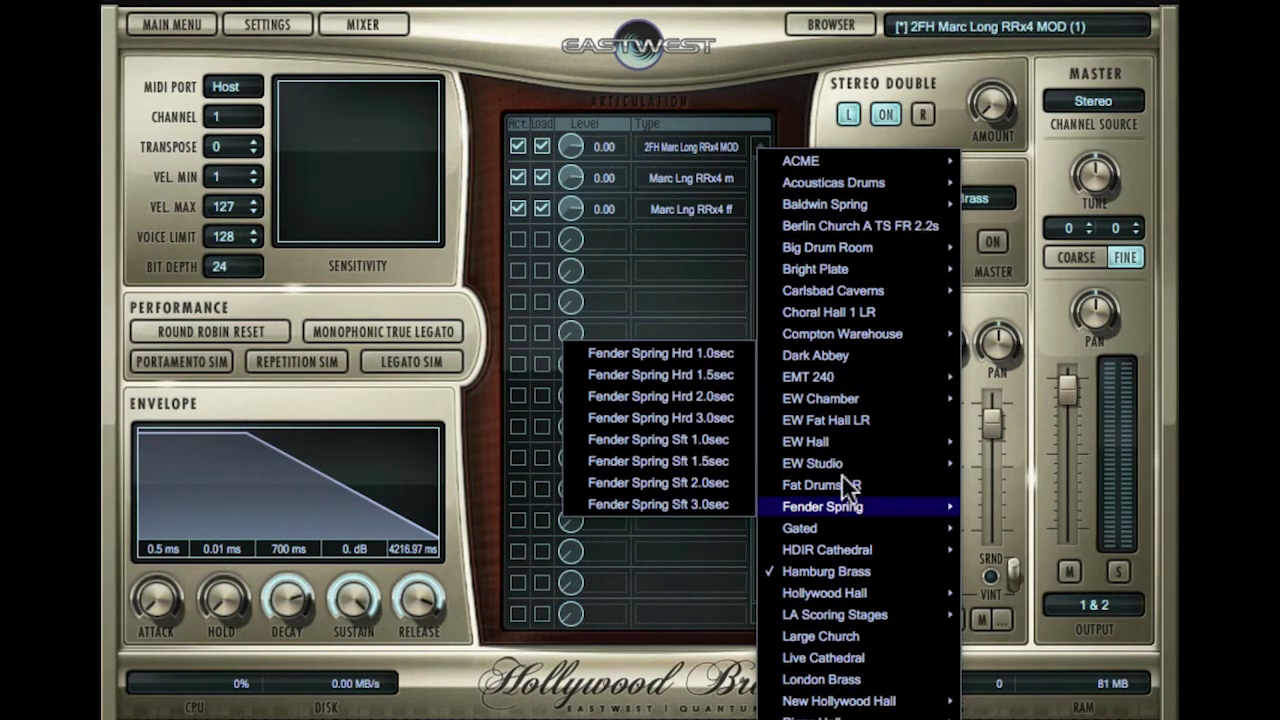
{"action": "left_click", "coordinate": [993, 285]}
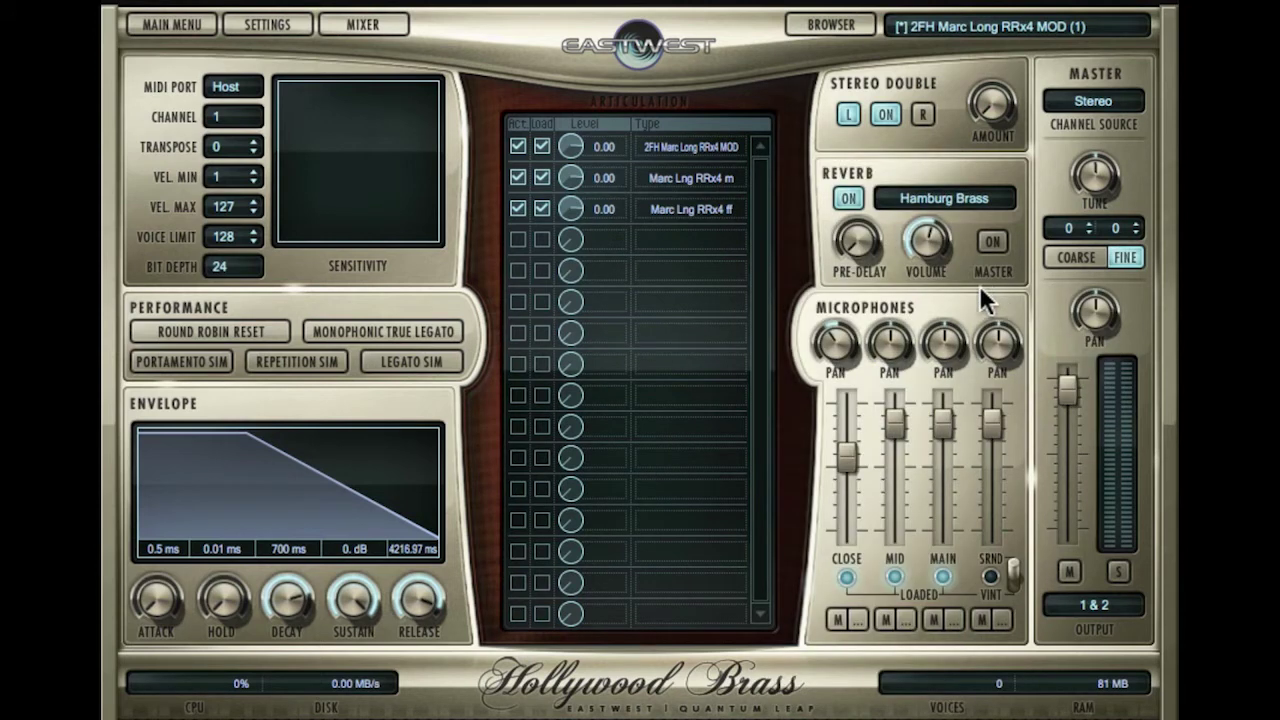
{"action": "left_click", "coordinate": [1086, 103]}
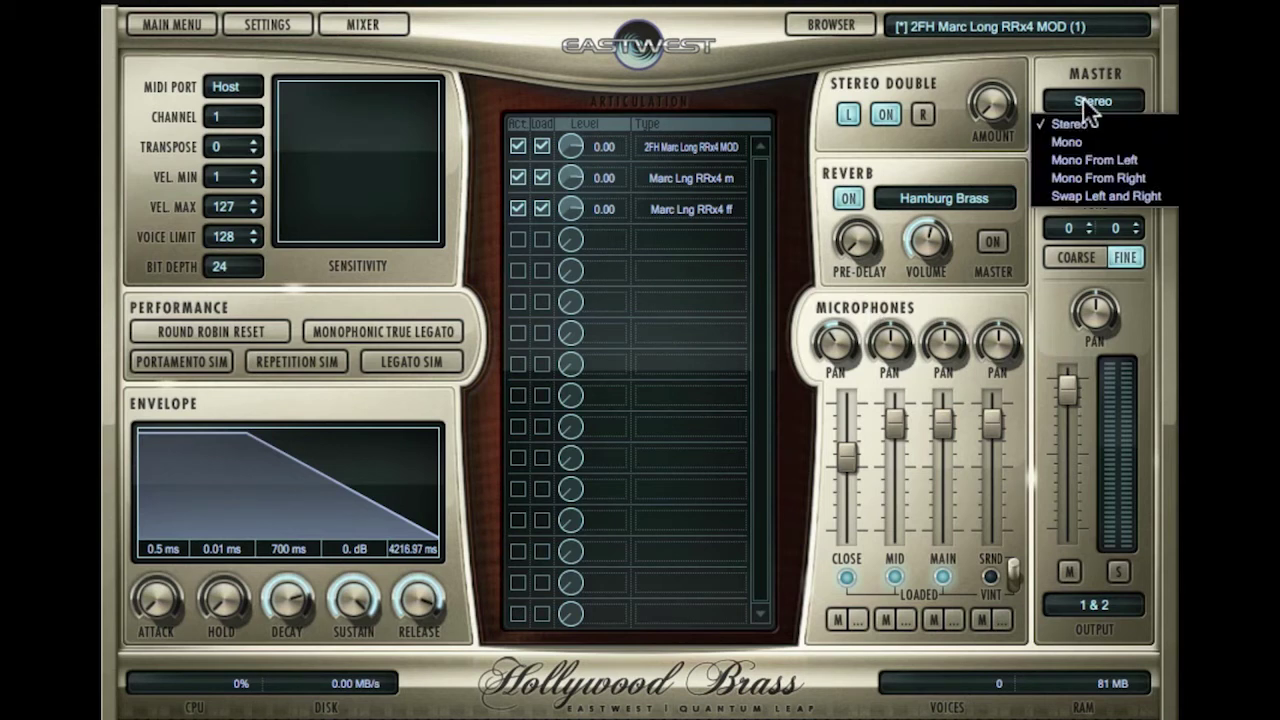
{"action": "left_click", "coordinate": [1084, 98]}
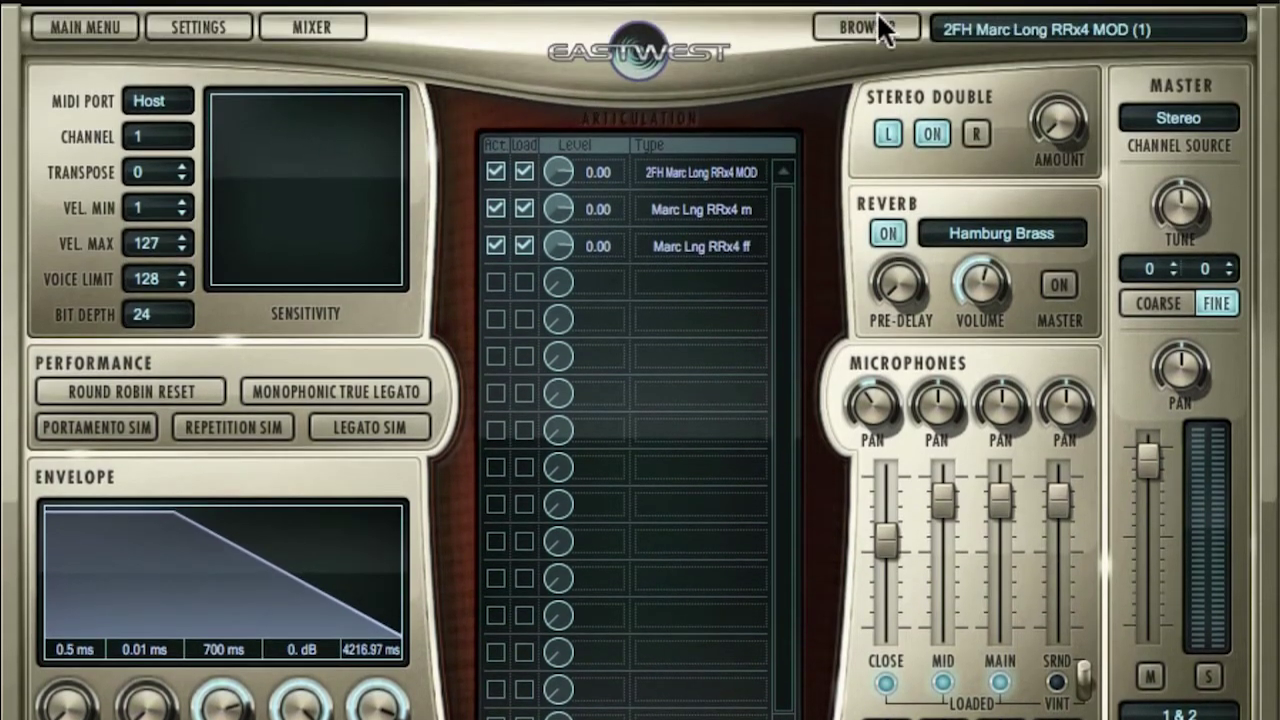
Replace the horn patch with 2FH KS Sus_Short C0-G0.ewi from the 07 Keyswitch folder
{"action": "left_click", "coordinate": [878, 28]}
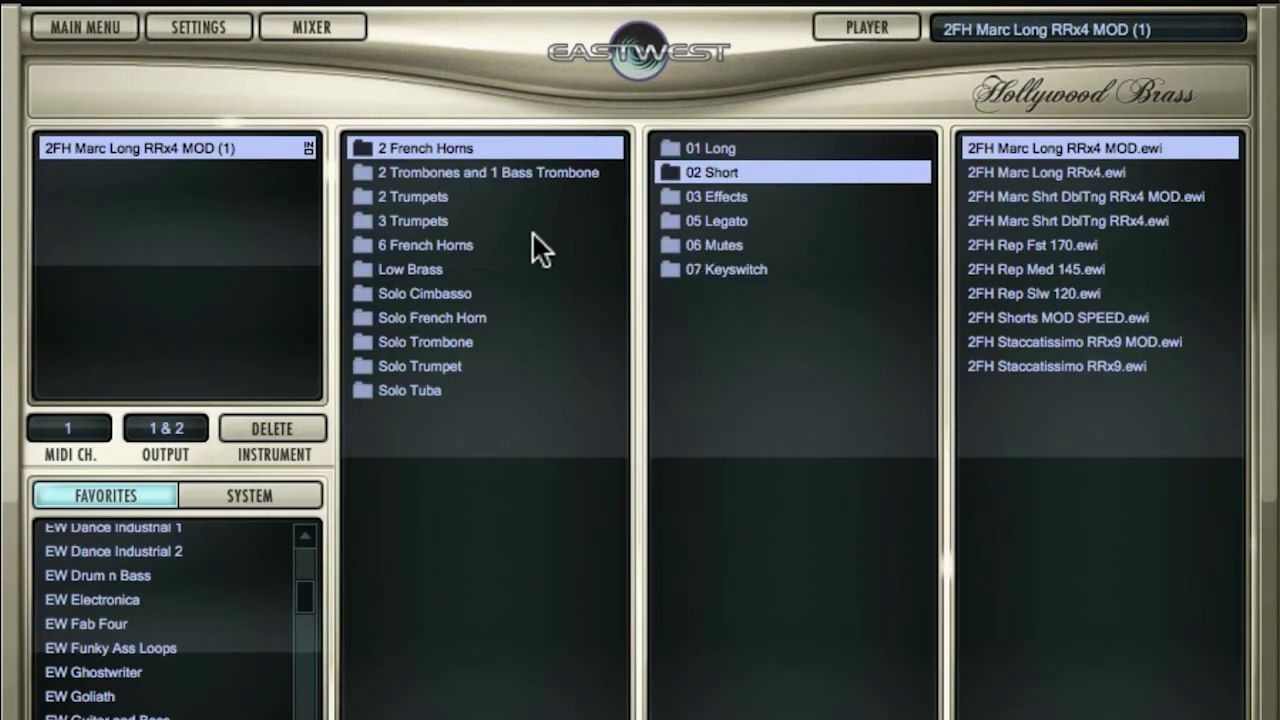
{"action": "left_click", "coordinate": [755, 270]}
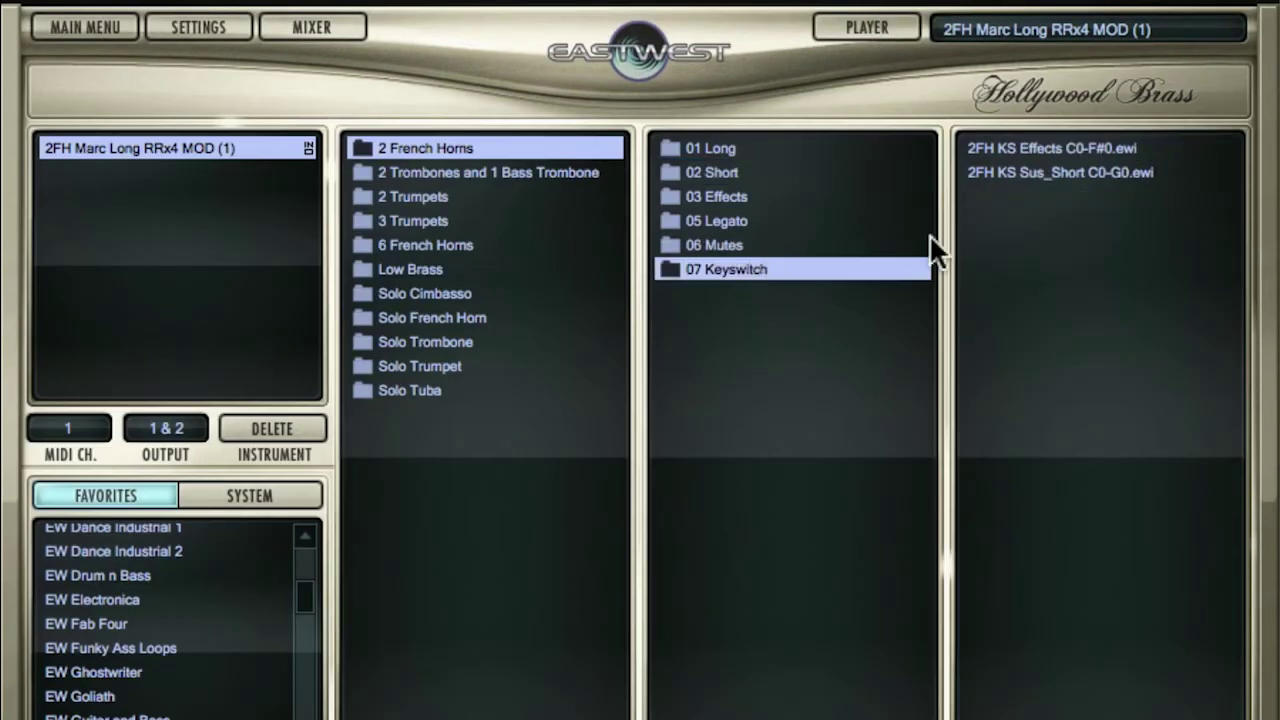
{"action": "double_click", "coordinate": [1050, 172]}
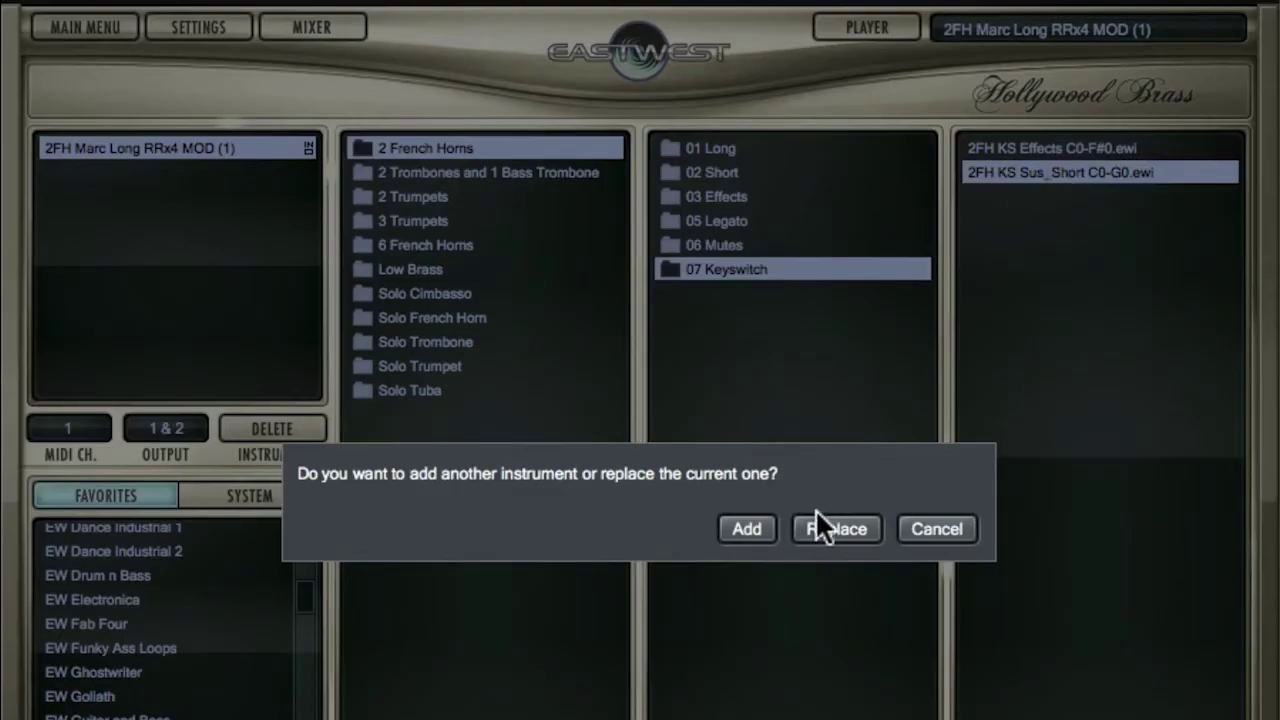
{"action": "left_click", "coordinate": [820, 527]}
{"action": "left_click", "coordinate": [880, 29]}
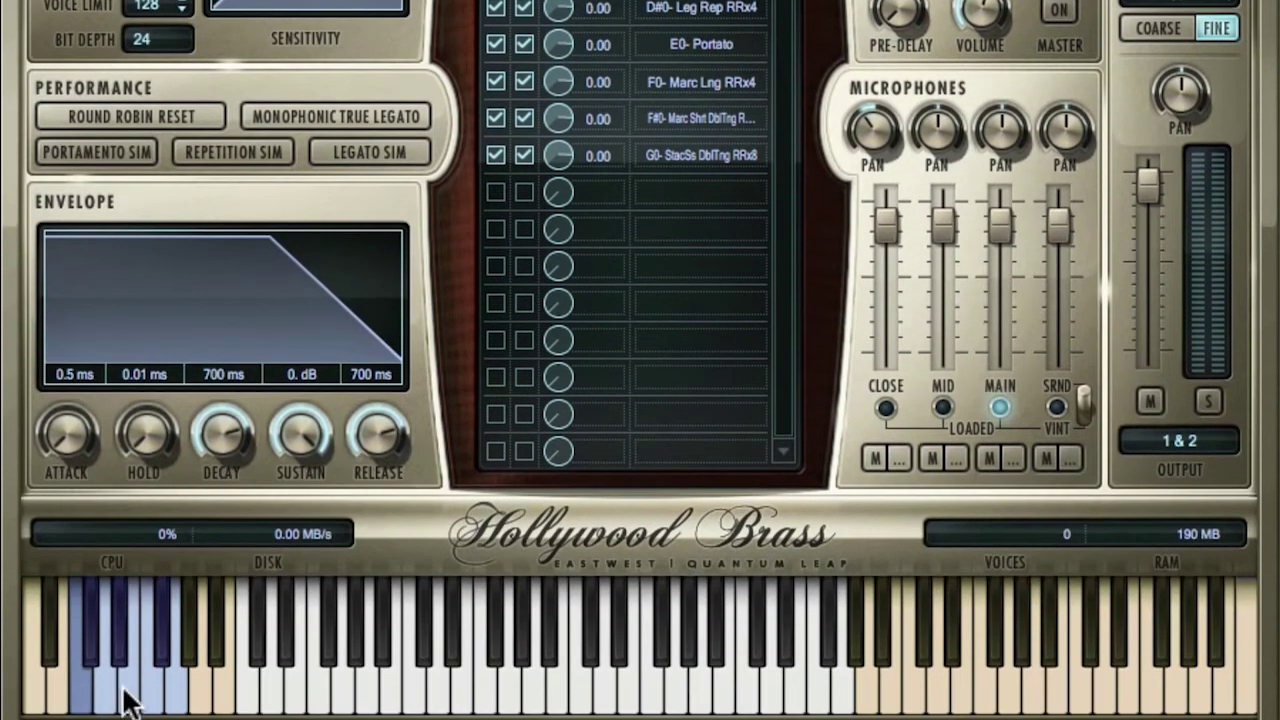
Play keys in the C0-G0 keyswitch range to switch between articulations
{"action": "left_click", "coordinate": [128, 700]}
{"action": "left_click", "coordinate": [96, 690]}
{"action": "left_click", "coordinate": [109, 693]}
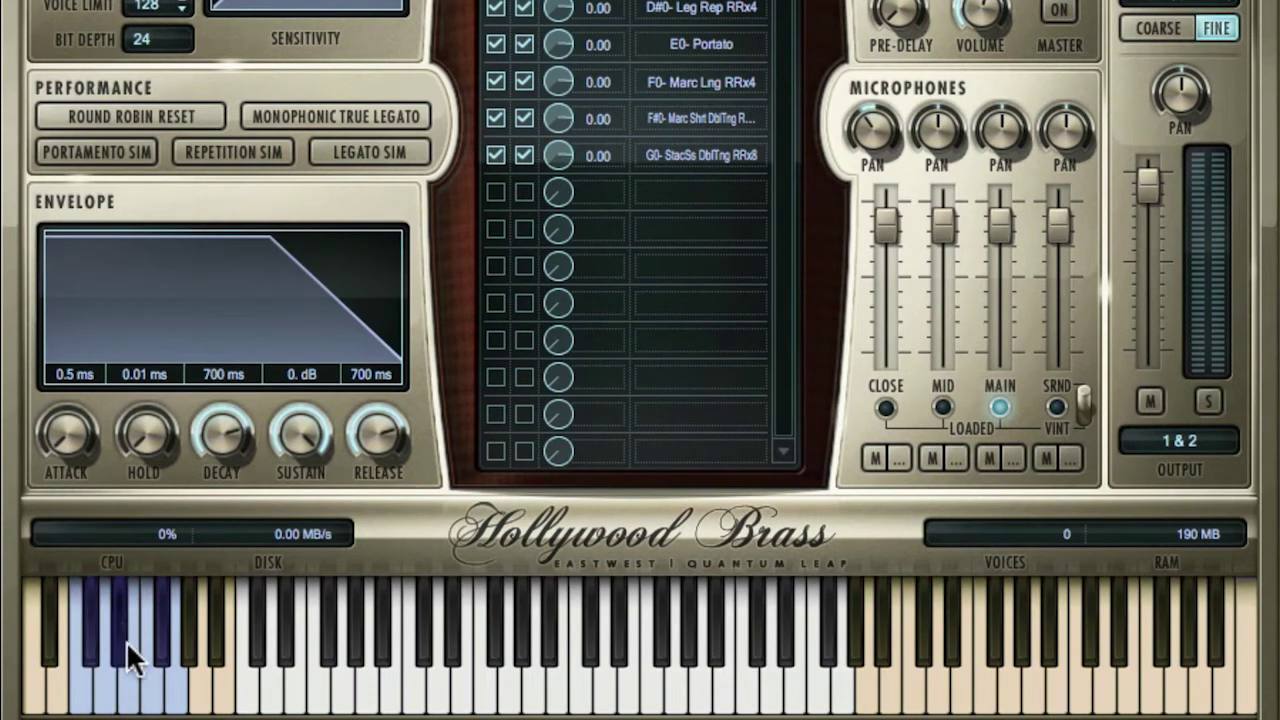
{"action": "left_click", "coordinate": [131, 695]}
{"action": "left_click", "coordinate": [82, 690]}
{"action": "left_click", "coordinate": [133, 693]}
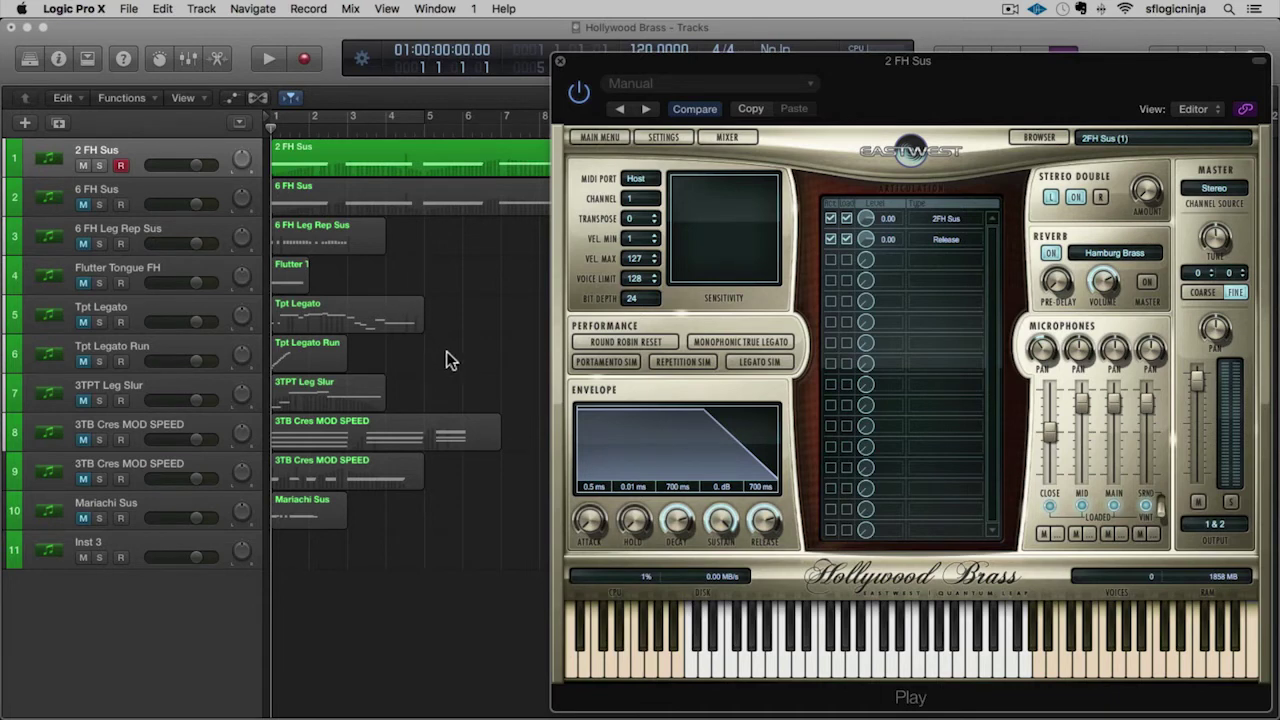
Play the project, replay the 6 FH Sus part from the start, then mute 6 FH Sus
{"action": "key", "text": "space"}
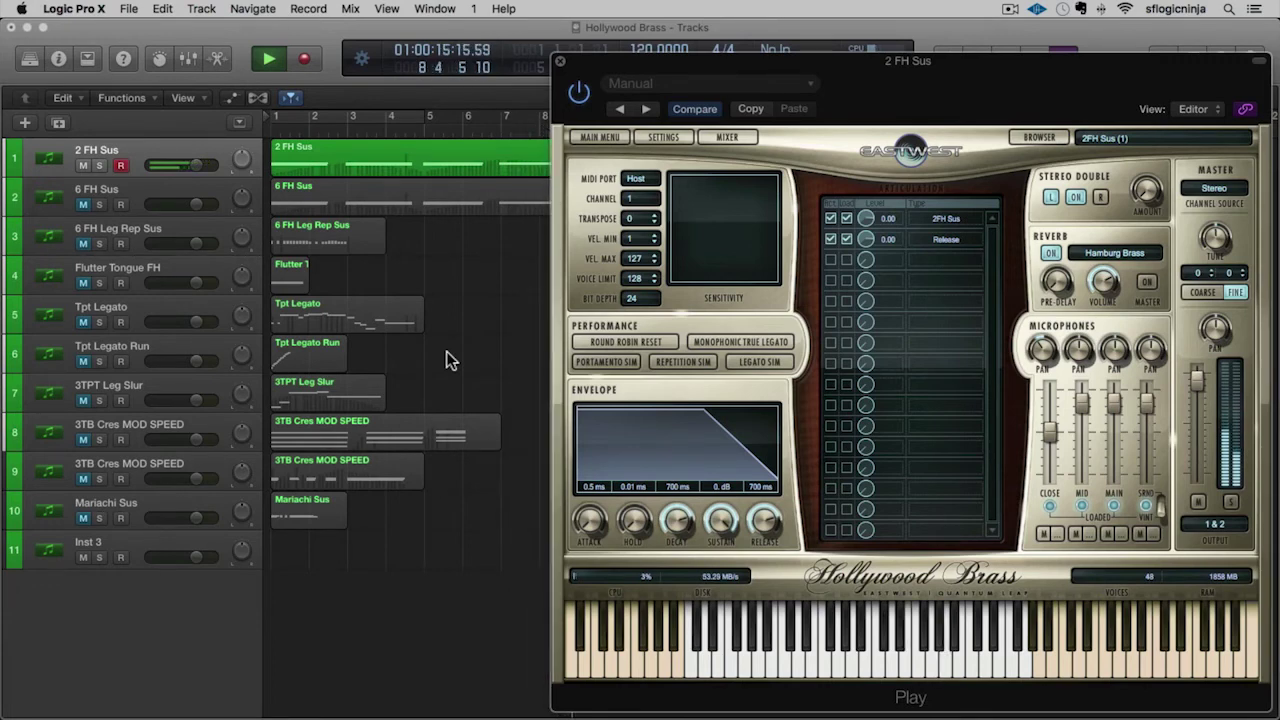
{"action": "key", "text": "space"}
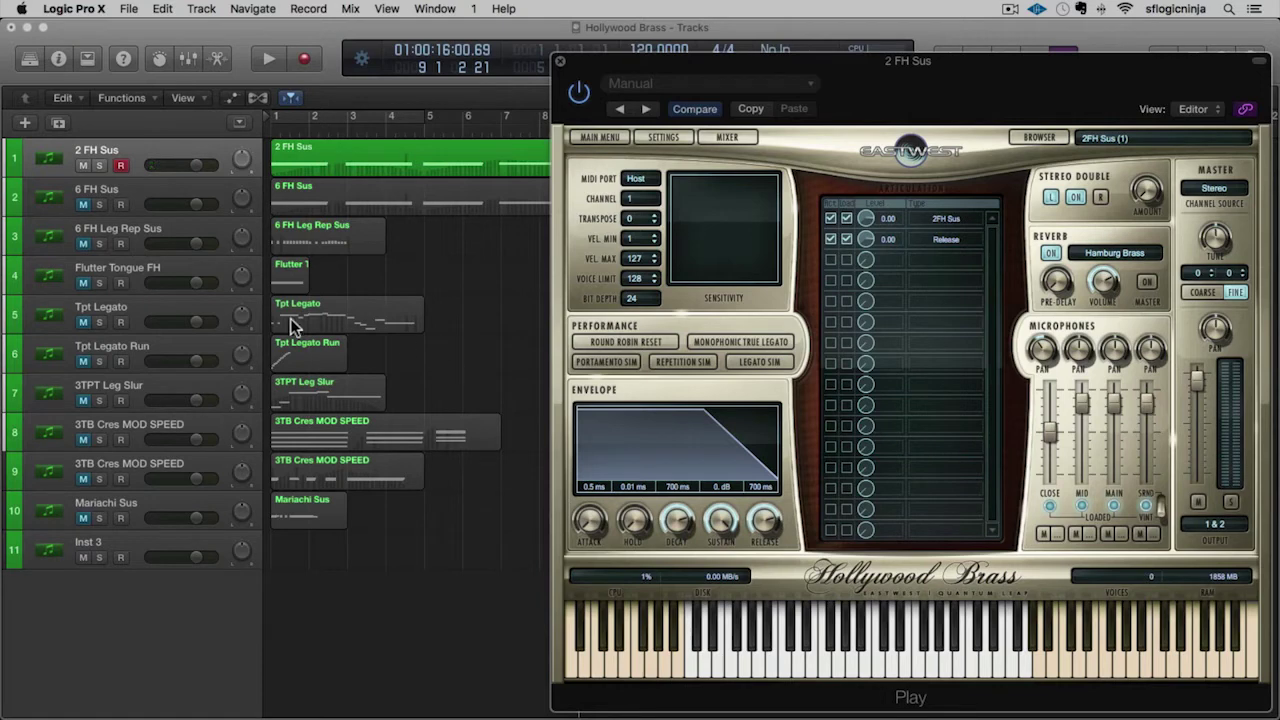
{"action": "left_click", "coordinate": [106, 189]}
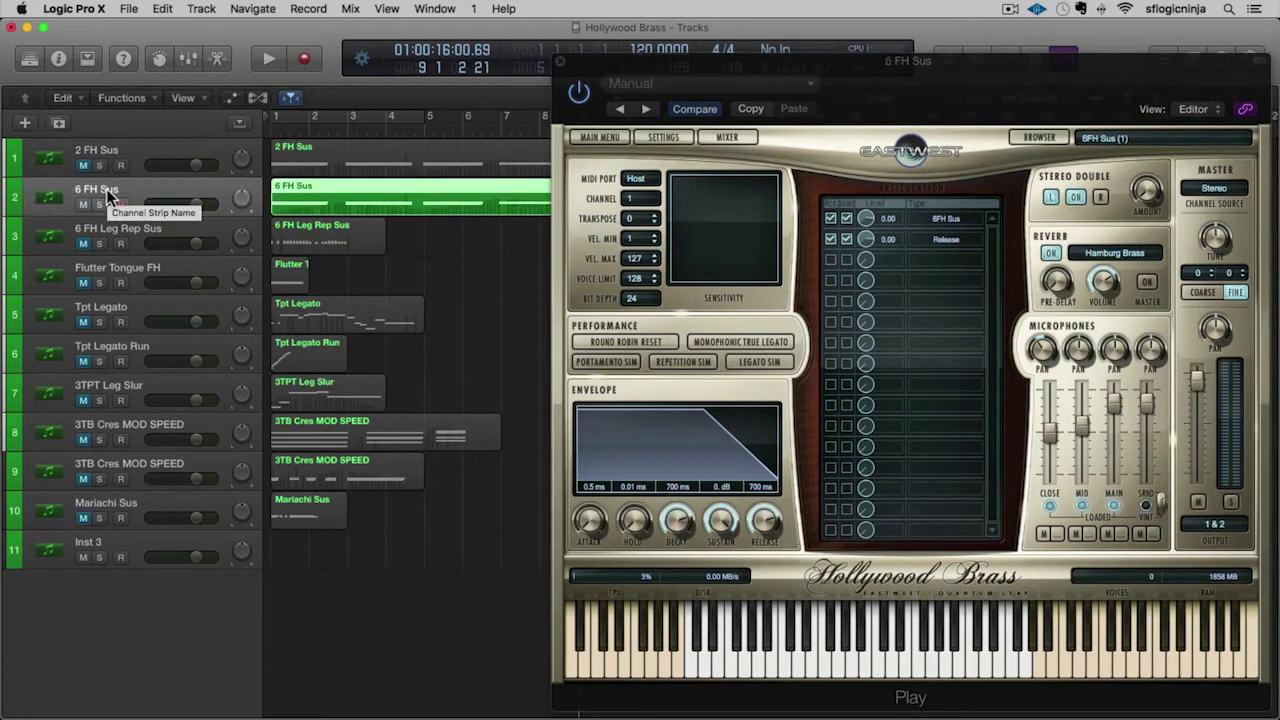
{"action": "key", "text": "Return"}
{"action": "key", "text": "space"}
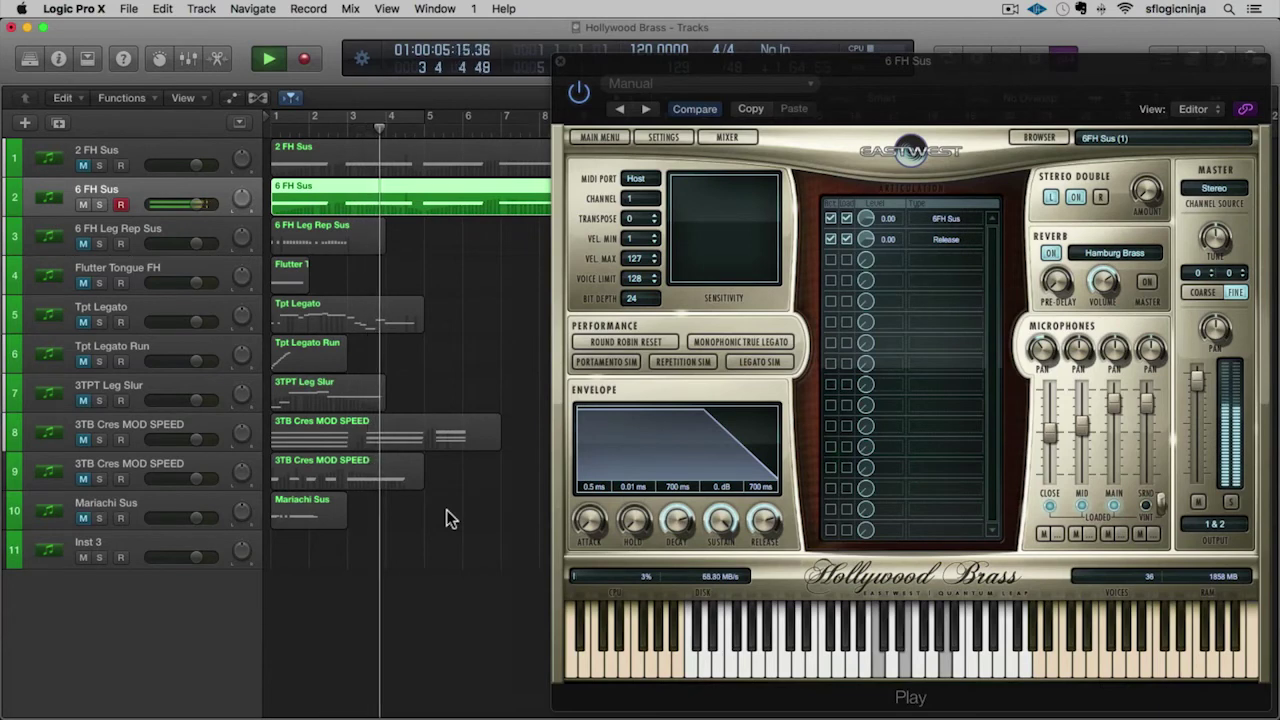
{"action": "key", "text": "space"}
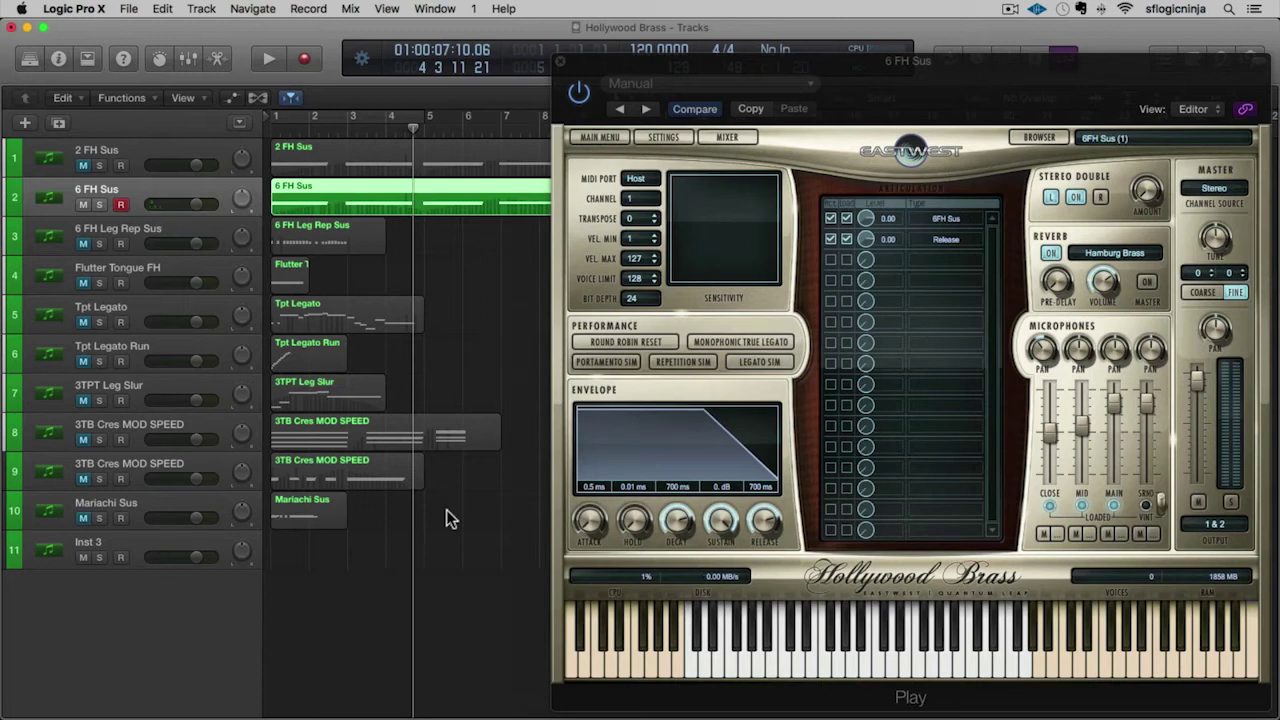
{"action": "left_click", "coordinate": [83, 204]}
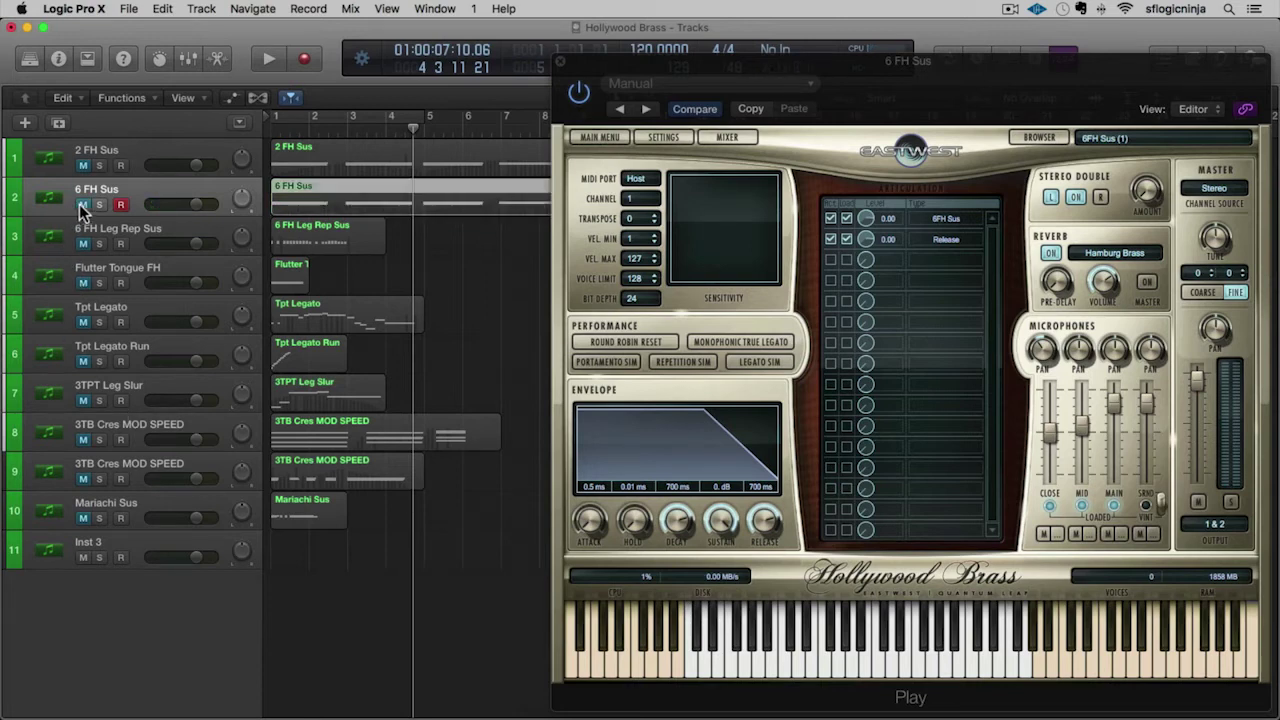
Unmute and select 6 FH Leg Rep Sus, then briefly play its 6FH Leg Rep RRx4 part
{"action": "left_click", "coordinate": [83, 243]}
{"action": "left_click", "coordinate": [125, 237]}
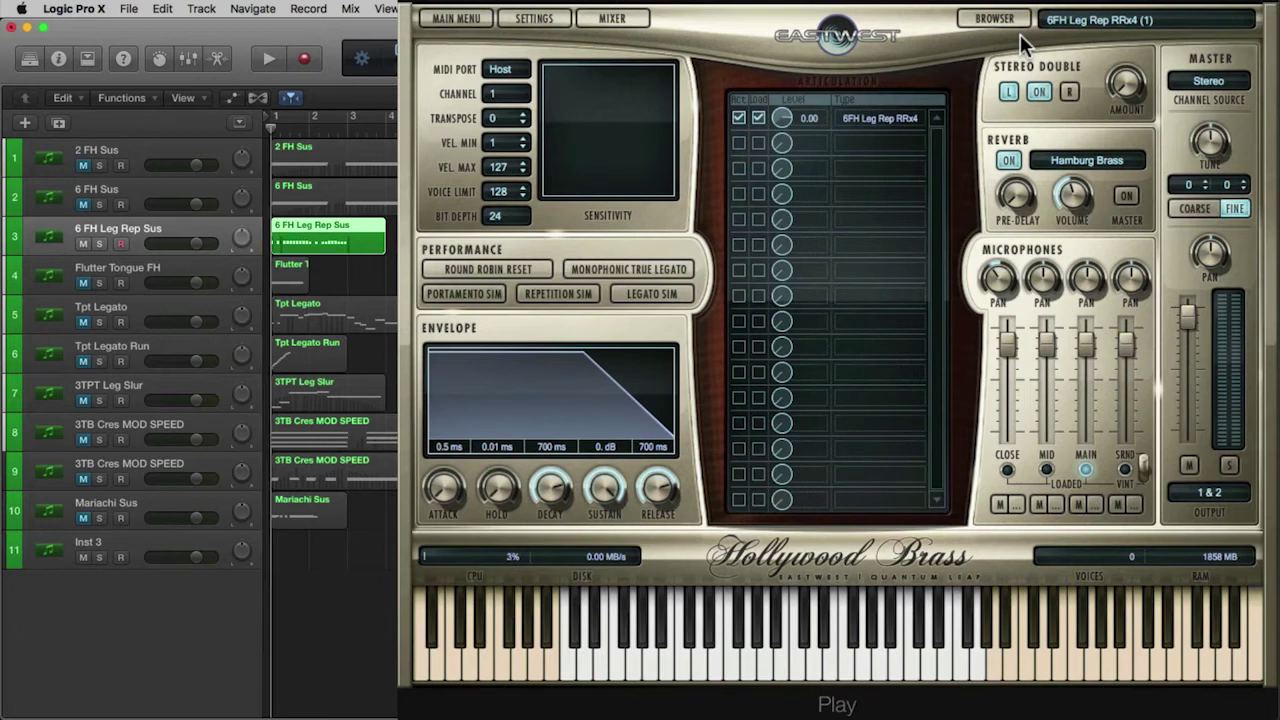
{"action": "key", "text": "space"}
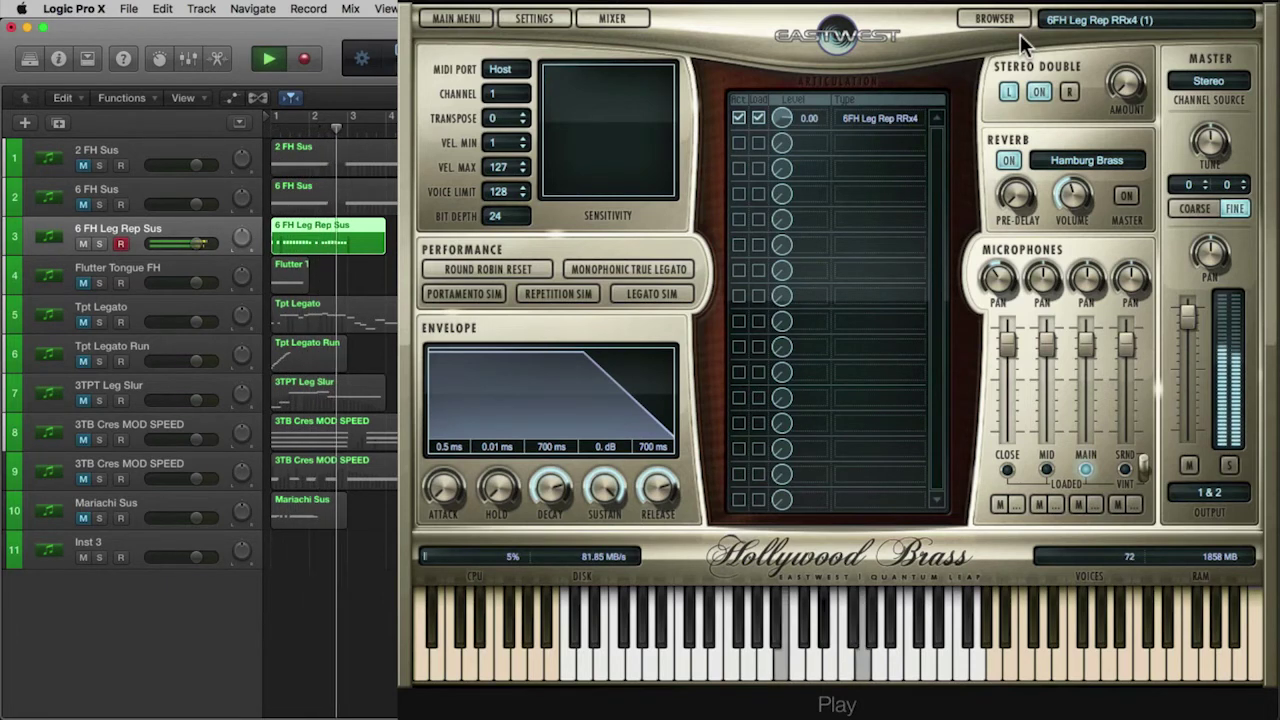
{"action": "key", "text": "space"}
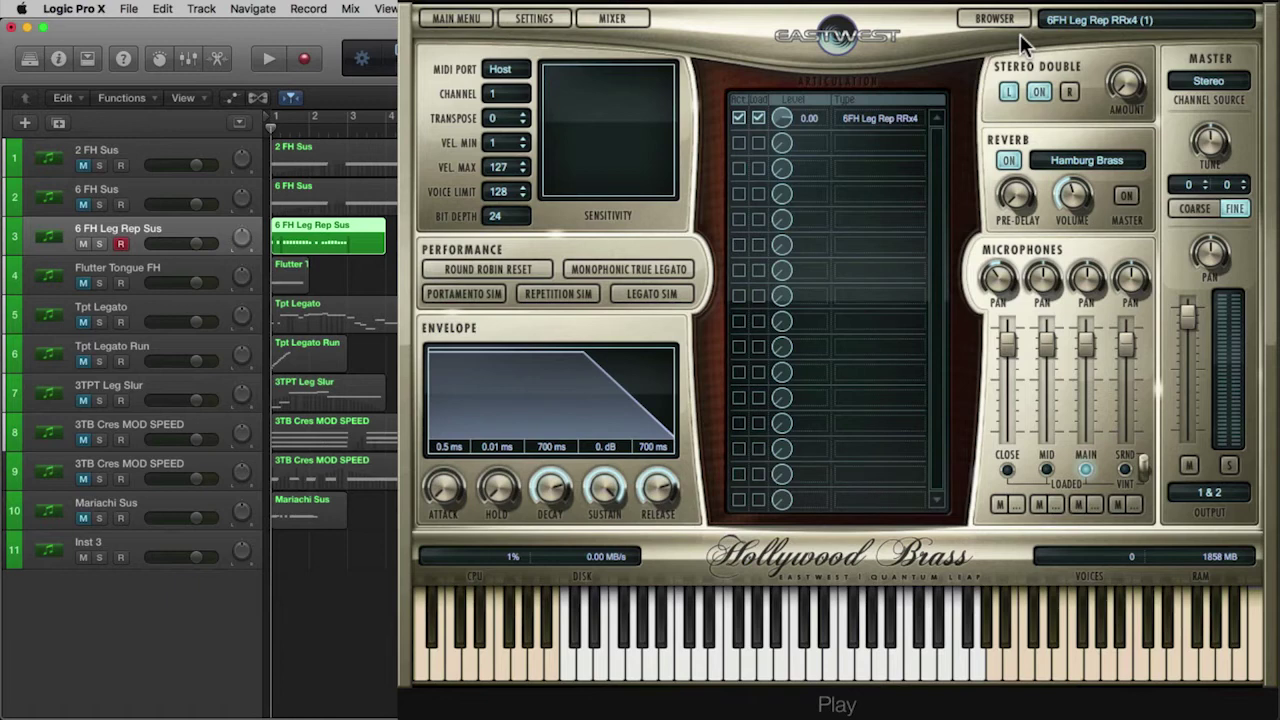
Mute 6 FH Leg Rep Sus, unmute Flutter Tongue FH, and briefly play its part
{"action": "left_click", "coordinate": [83, 243]}
{"action": "left_click", "coordinate": [114, 276]}
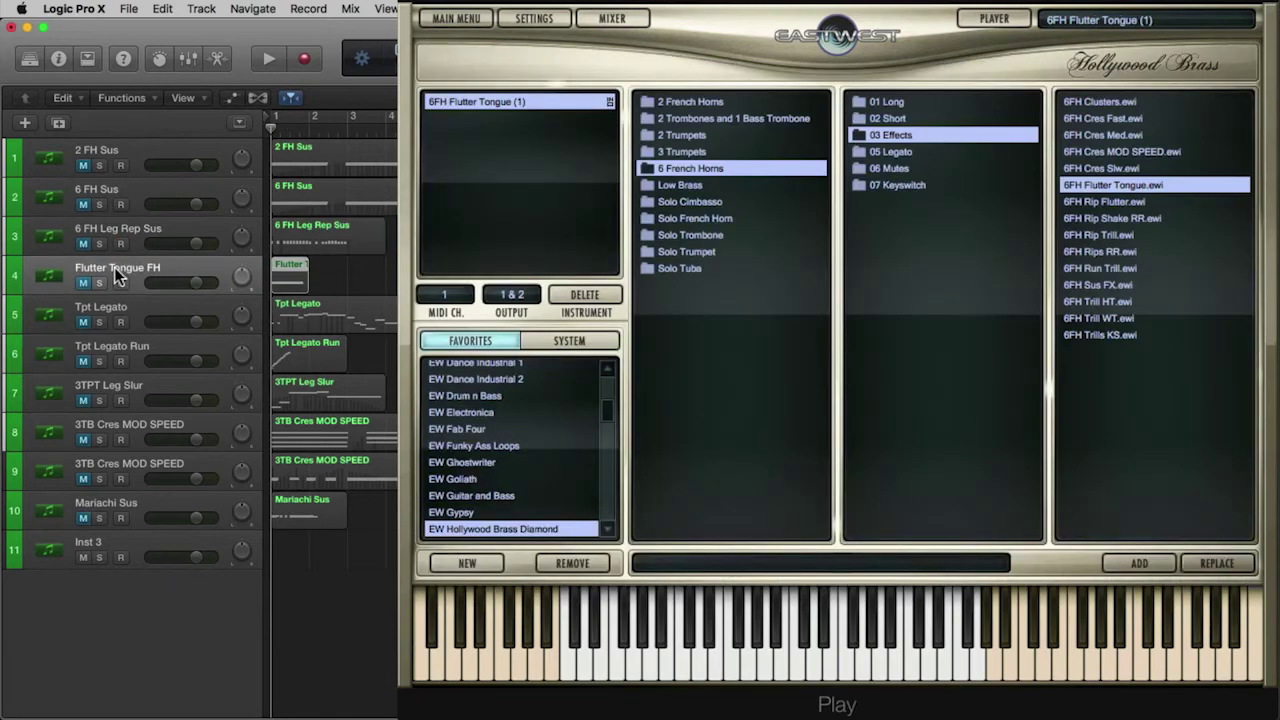
{"action": "left_click", "coordinate": [82, 283]}
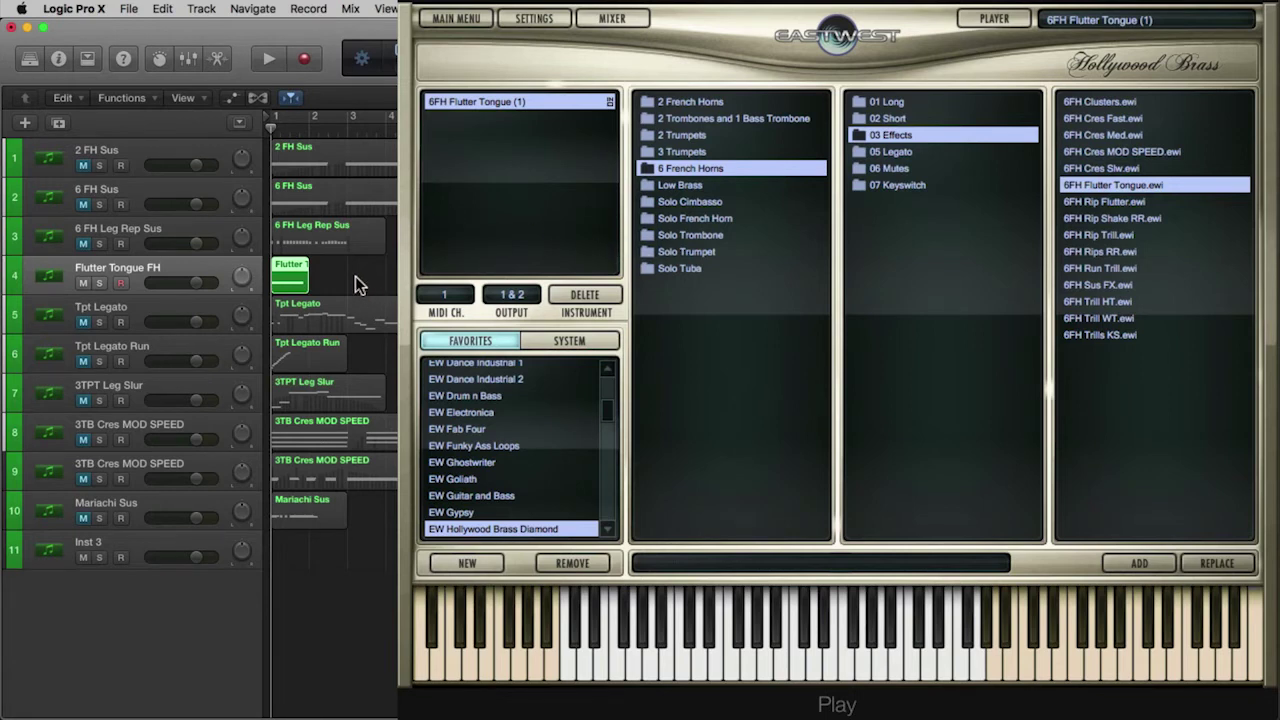
{"action": "key", "text": "space"}
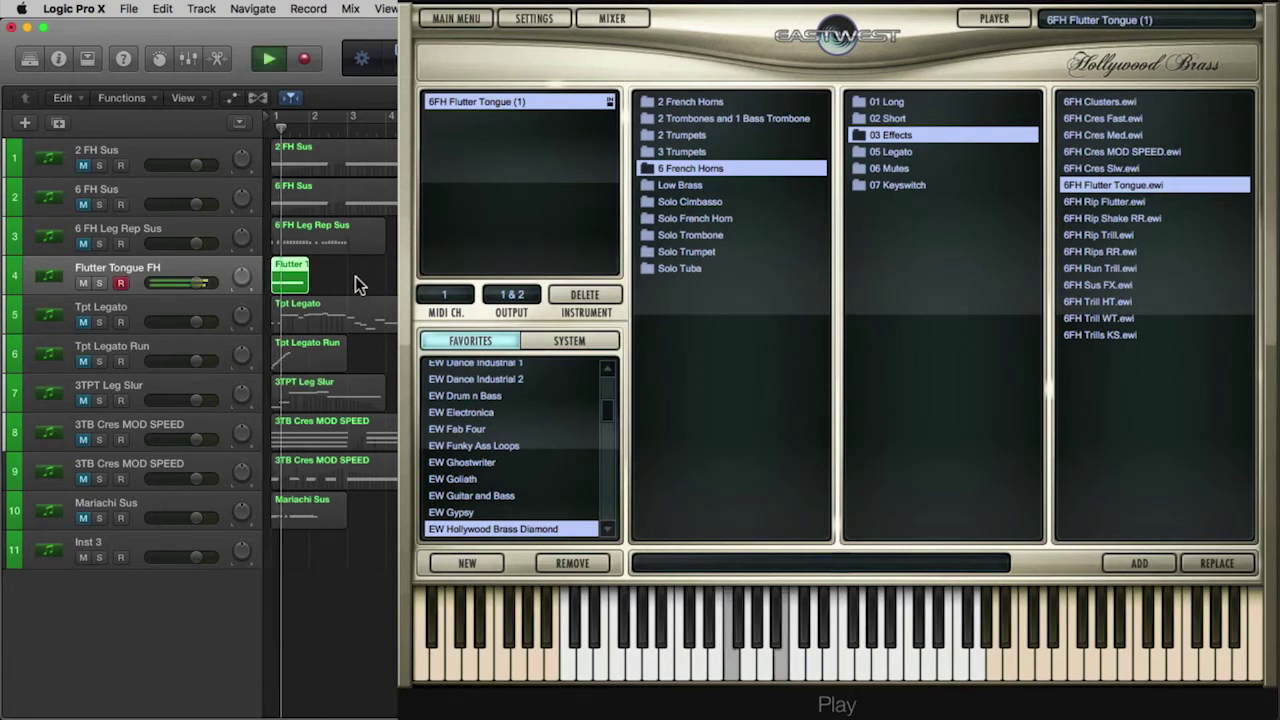
{"action": "key", "text": "space"}
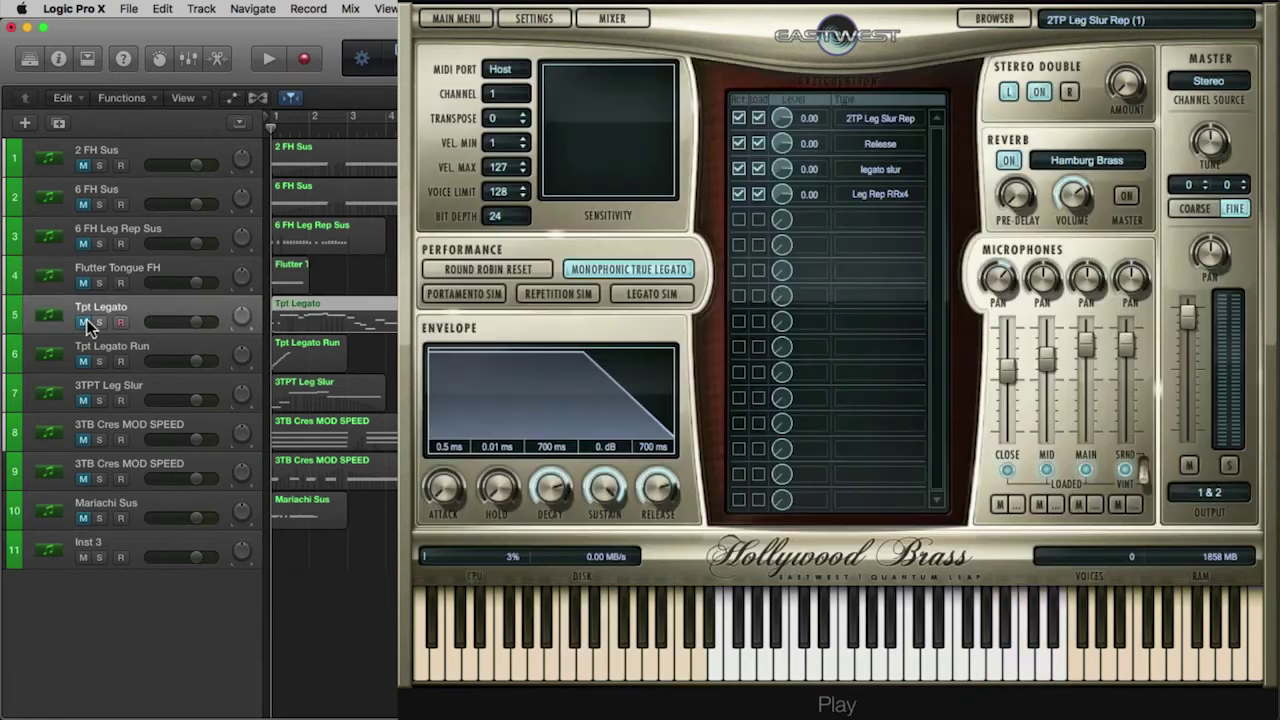
Select the Tpt Legato track and view its 2TP Leg Slur Rep patch's location and articulations
{"action": "left_click", "coordinate": [86, 319]}
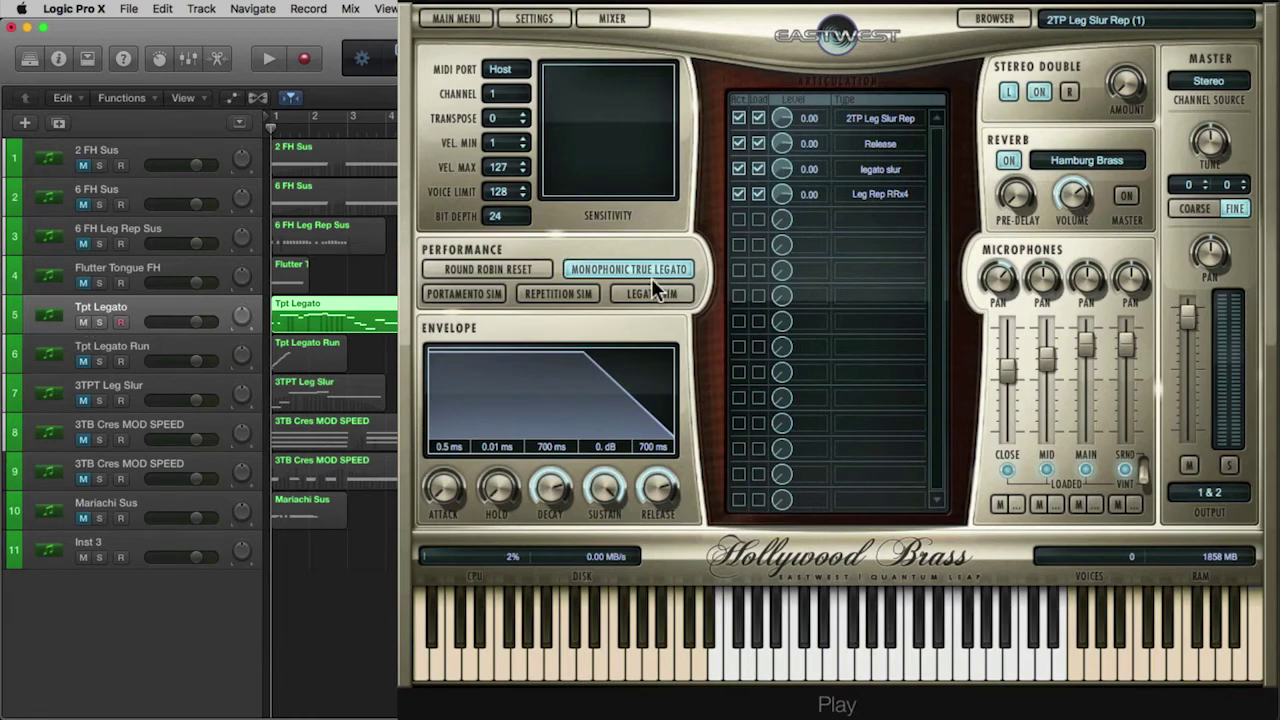
{"action": "left_click", "coordinate": [1018, 20]}
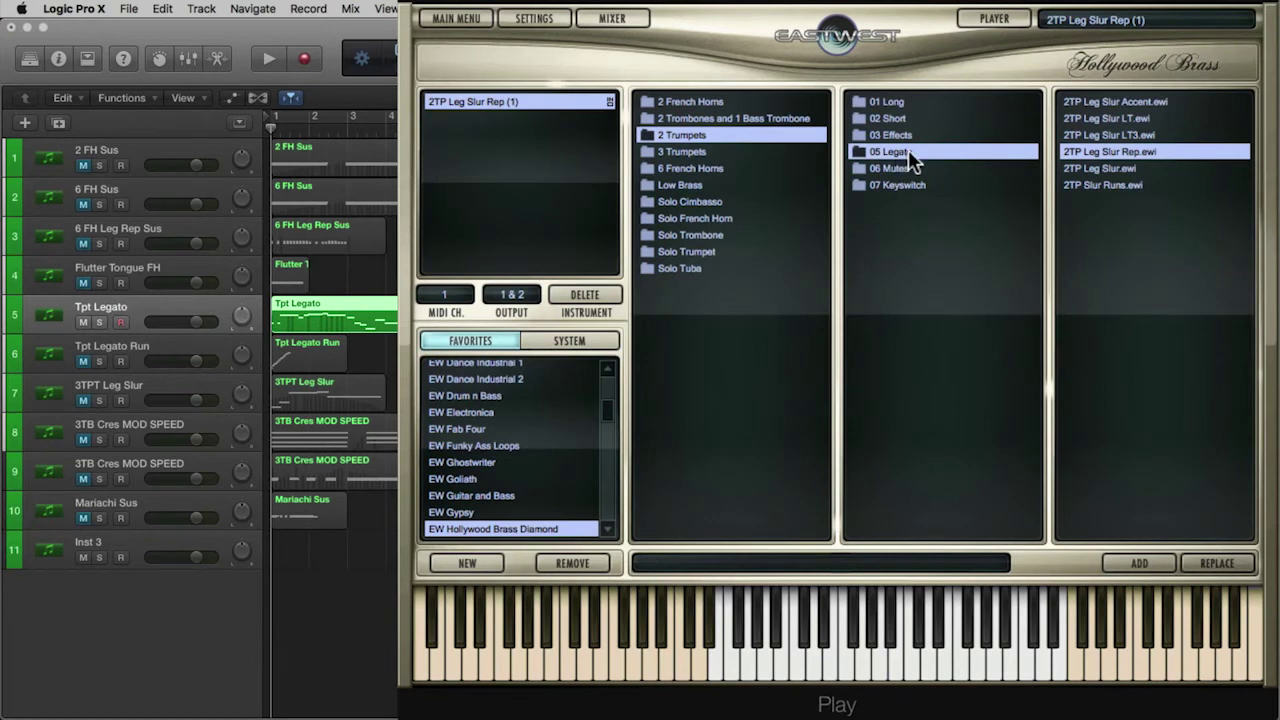
{"action": "left_click", "coordinate": [994, 19]}
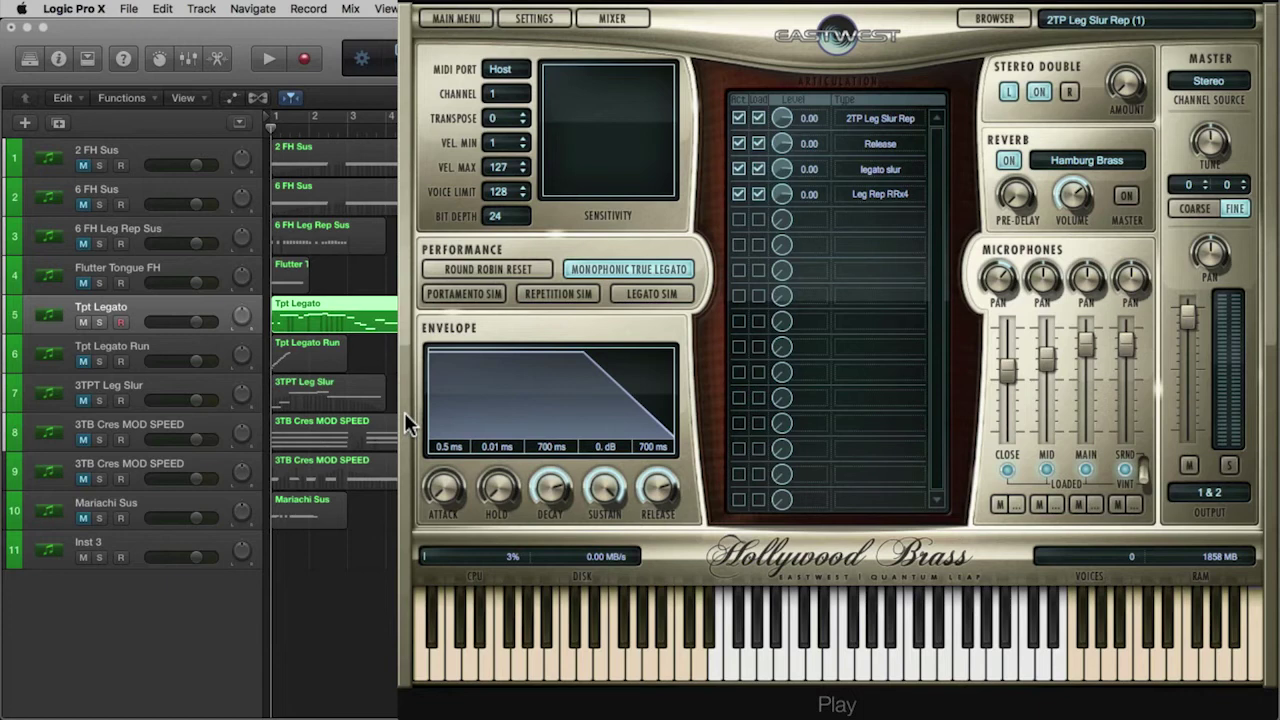
Play the trumpet legato part, stop it, and return to the project start
{"action": "key", "text": "space"}
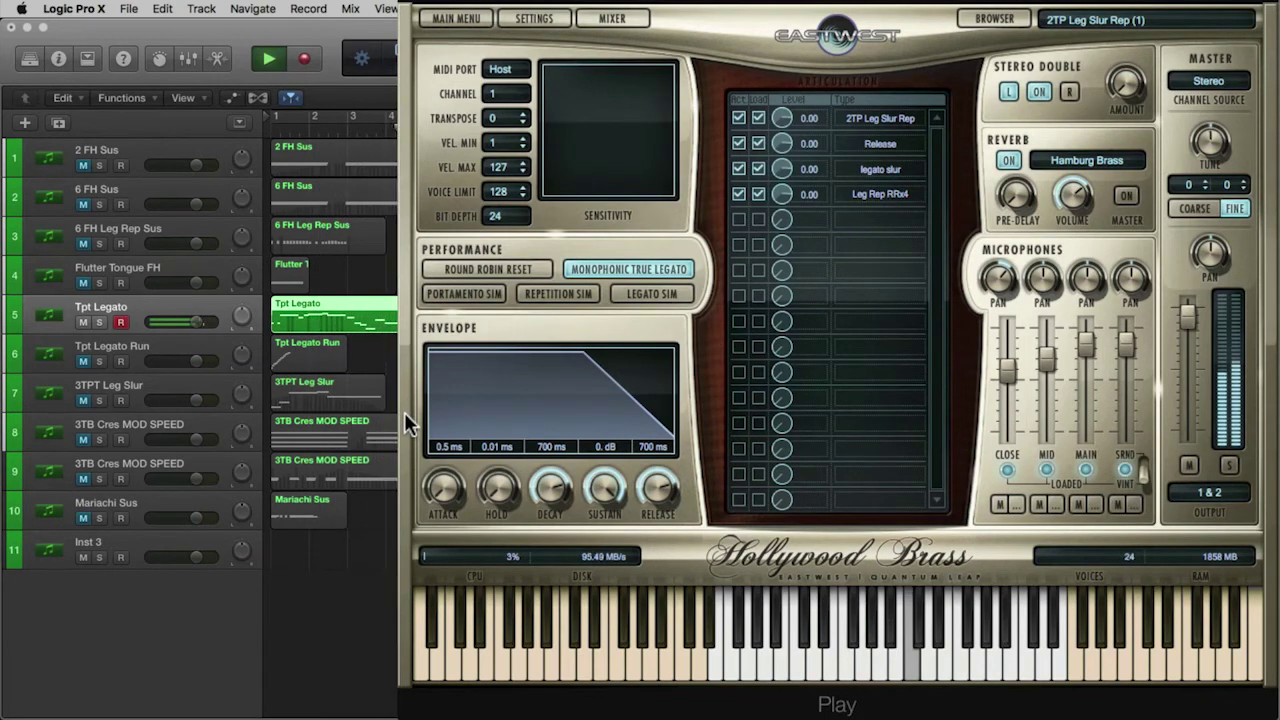
{"action": "key", "text": "space"}
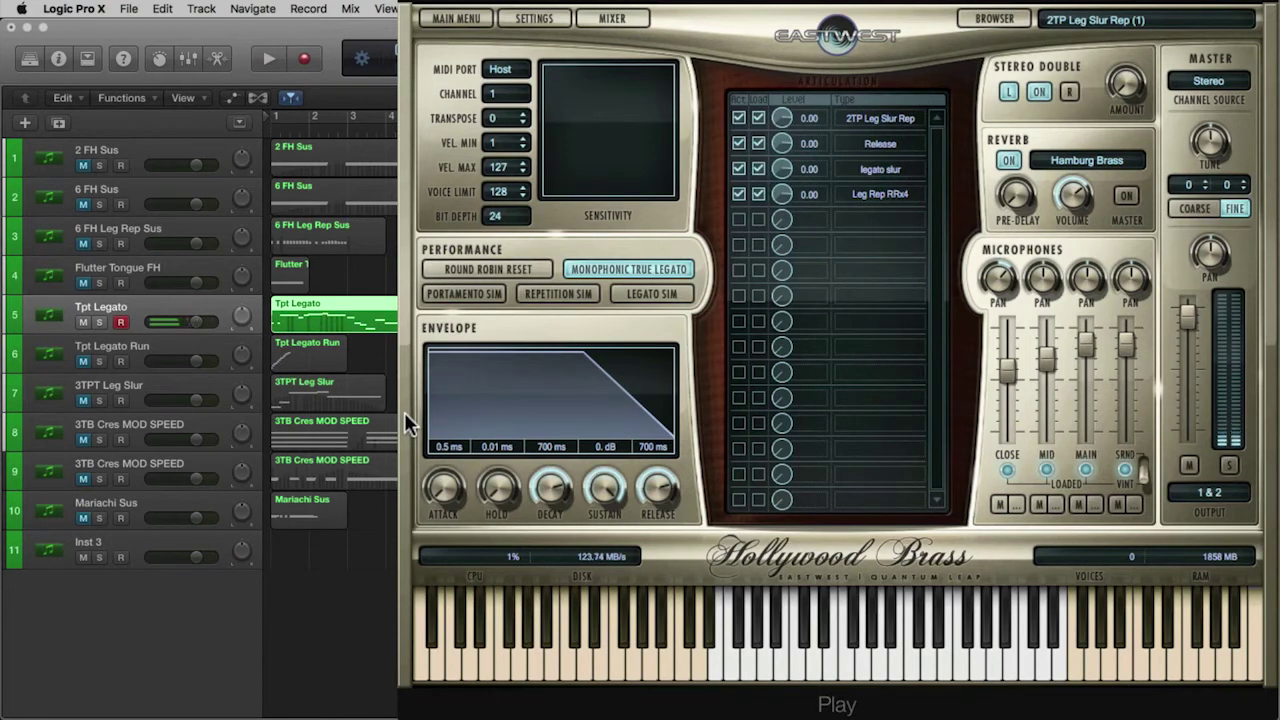
{"action": "key", "text": "Return"}
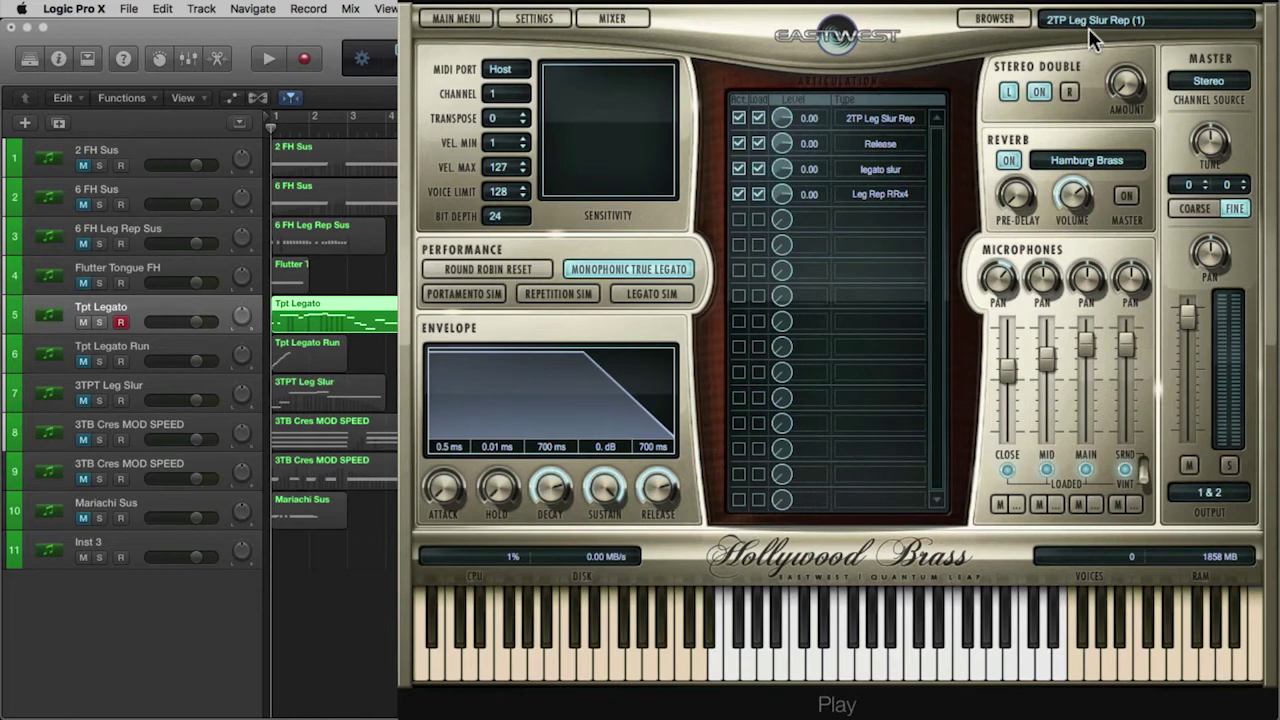
Mute Tpt Legato, audition Tpt Legato Run, then mute it and unmute 3TPT Leg Slur
{"action": "left_click", "coordinate": [90, 318]}
{"action": "left_click", "coordinate": [112, 355]}
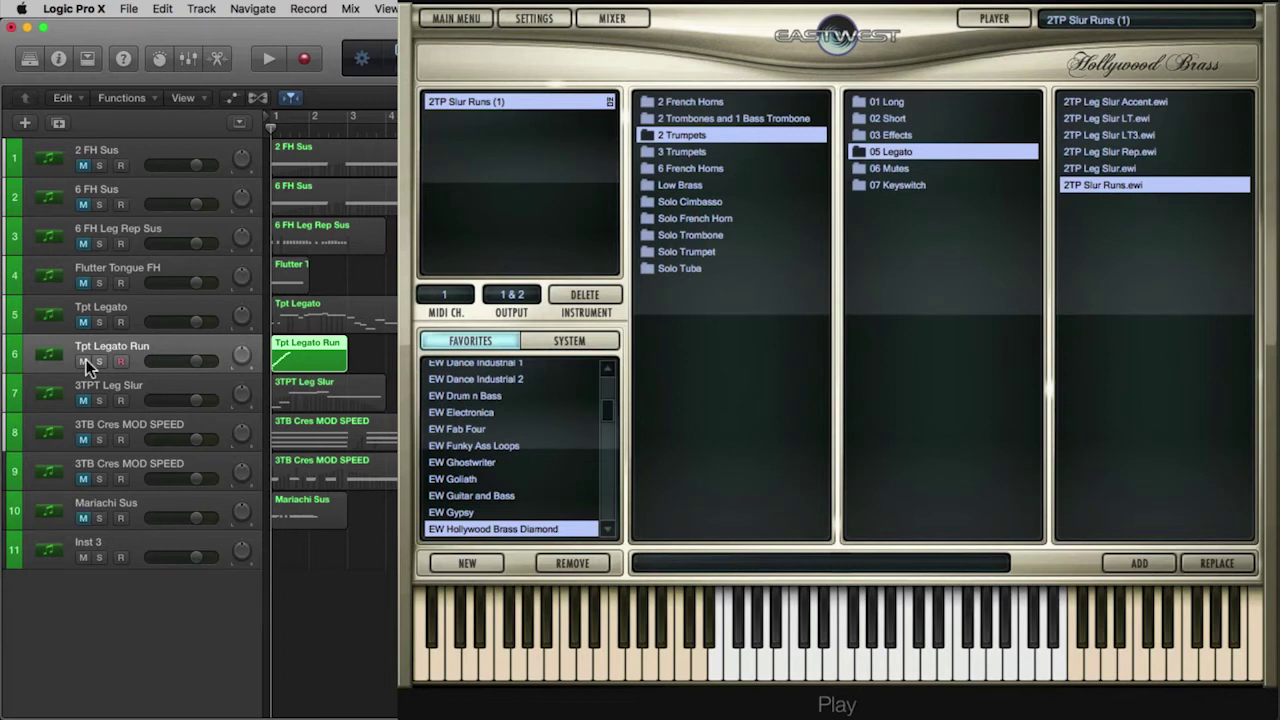
{"action": "key", "text": "space"}
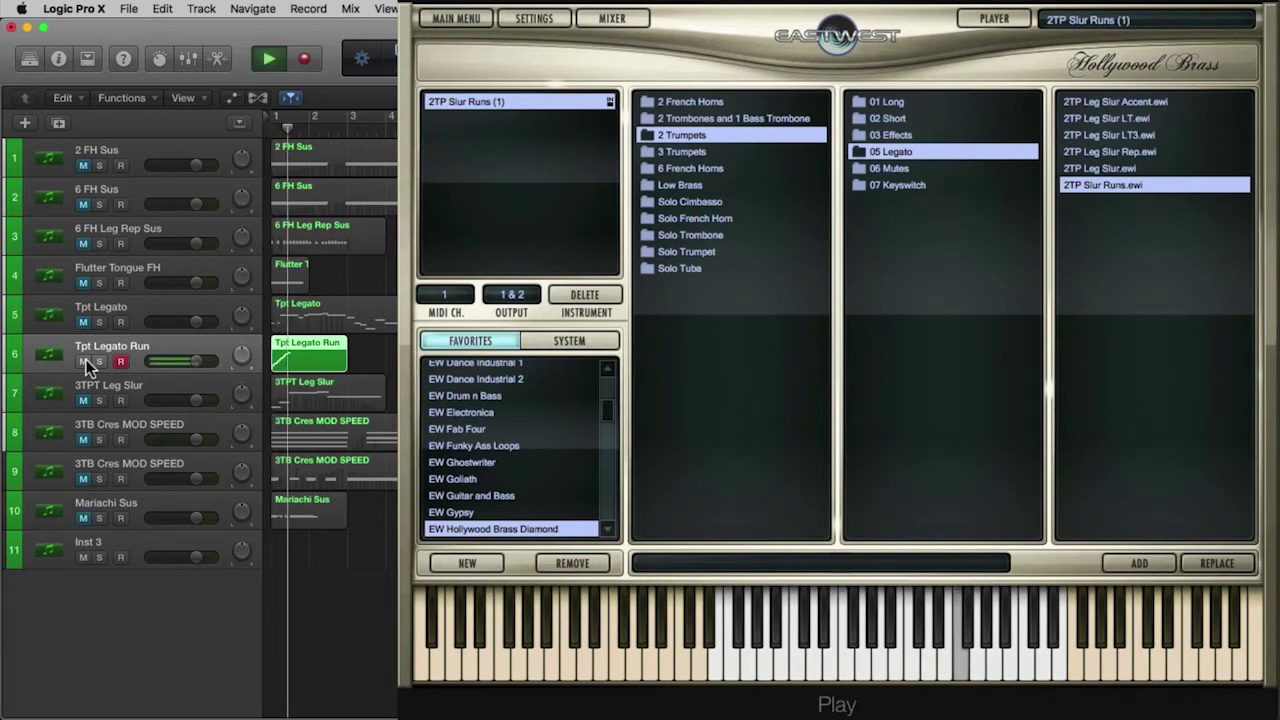
{"action": "key", "text": "space"}
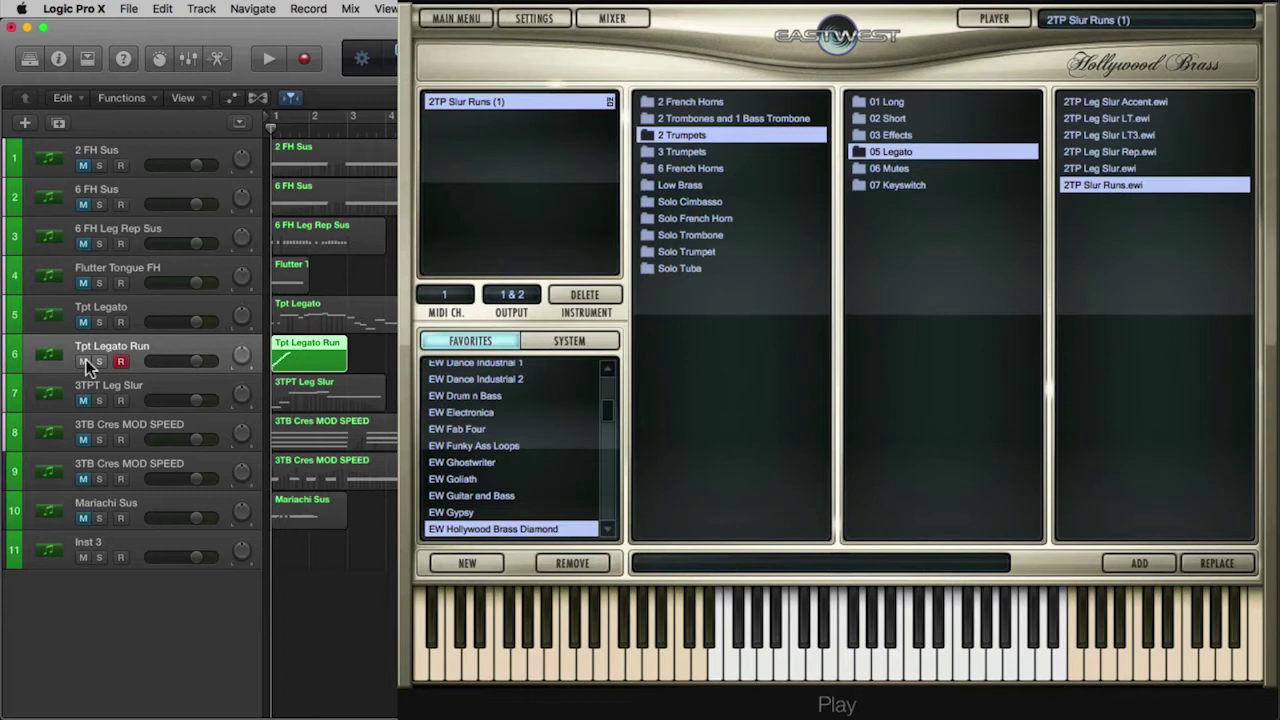
{"action": "left_click", "coordinate": [86, 359]}
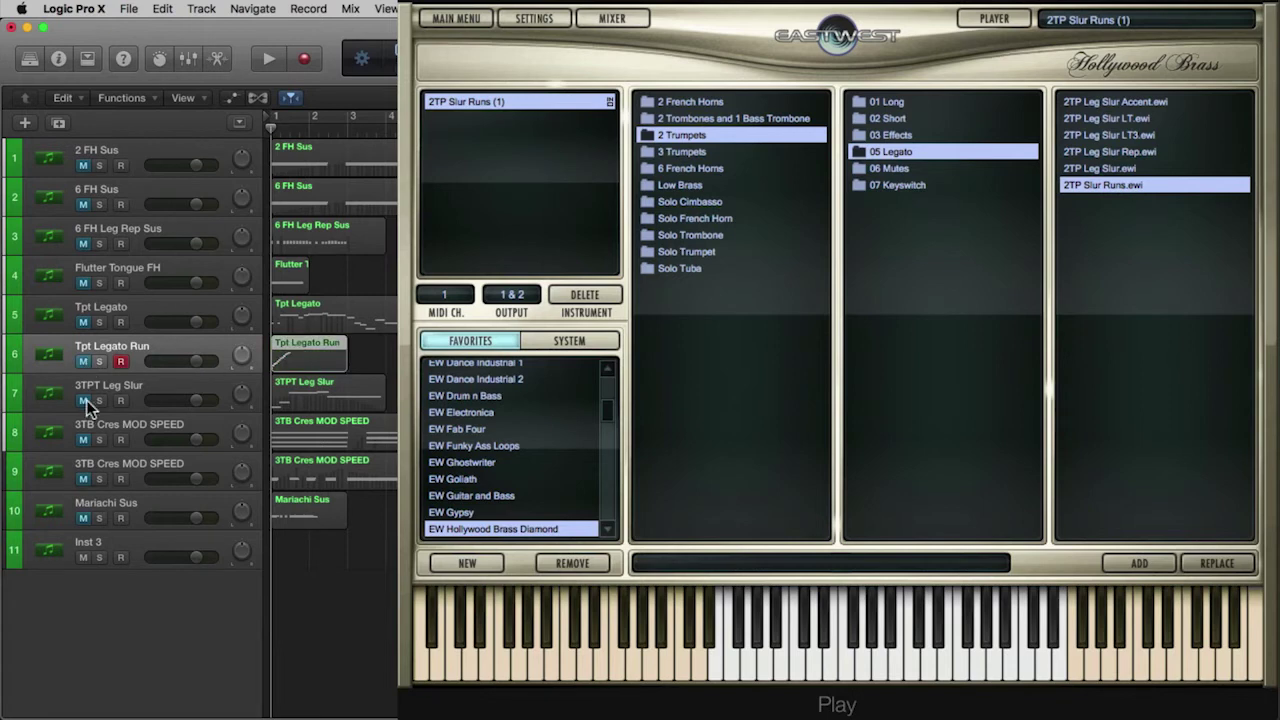
{"action": "left_click", "coordinate": [86, 400]}
Play the 3TPT Leg Slur part, rewind to the start, then mute that track
{"action": "left_click", "coordinate": [128, 378]}
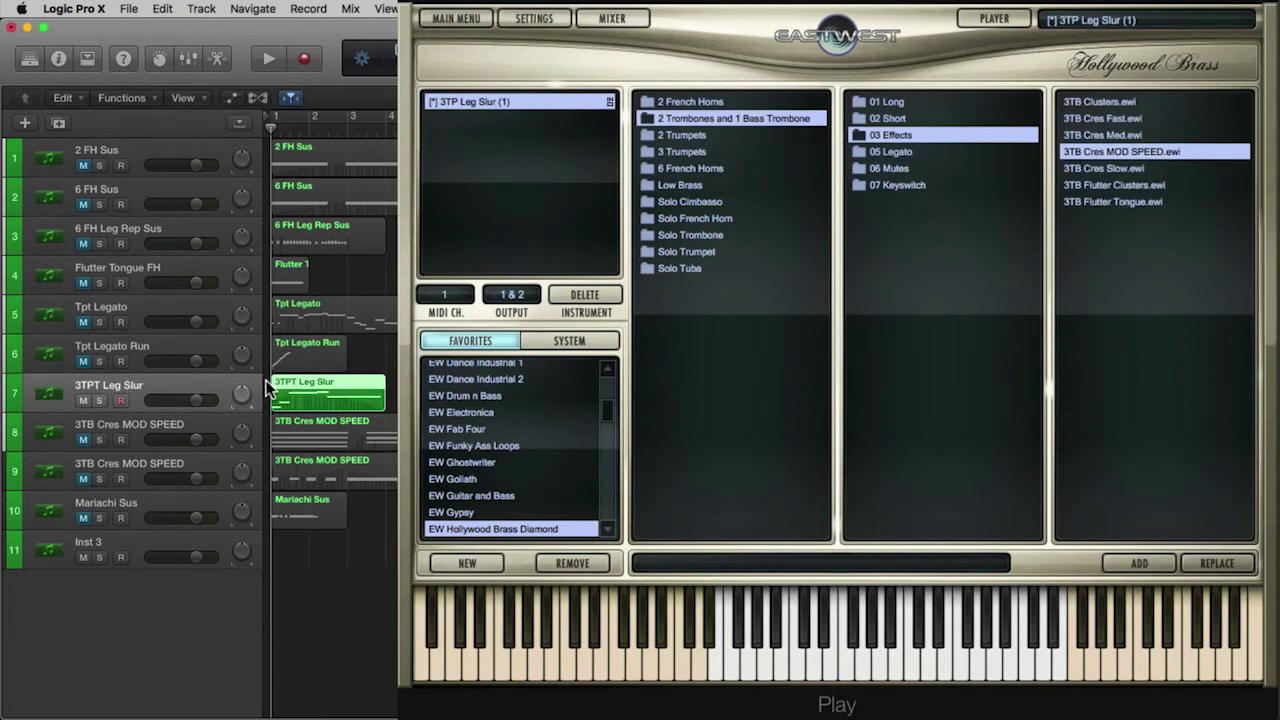
{"action": "key", "text": "space"}
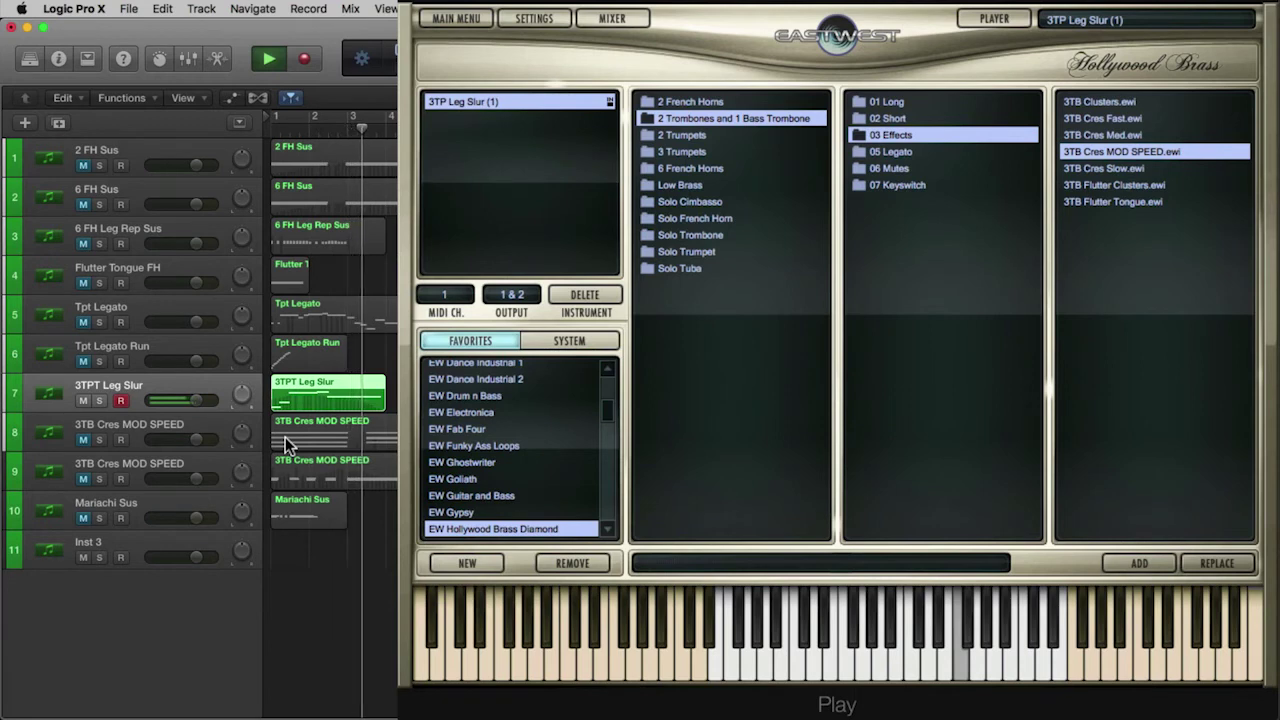
{"action": "key", "text": "space"}
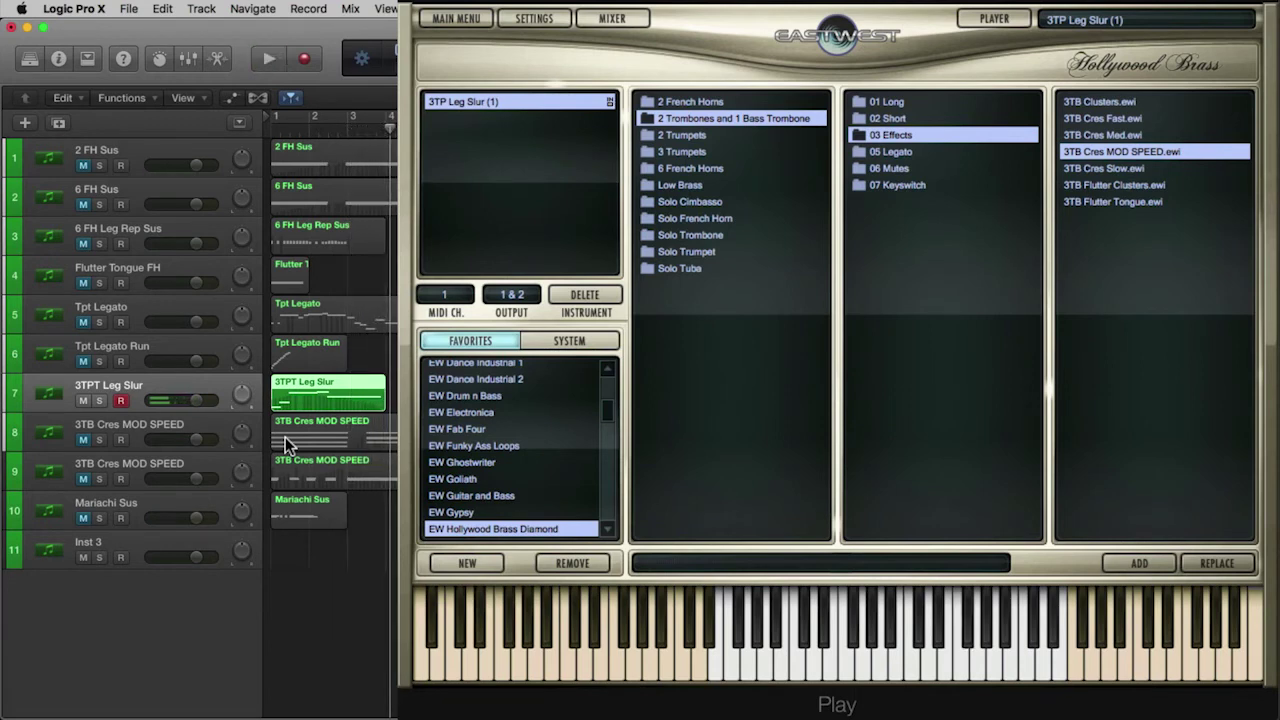
{"action": "key", "text": "Return"}
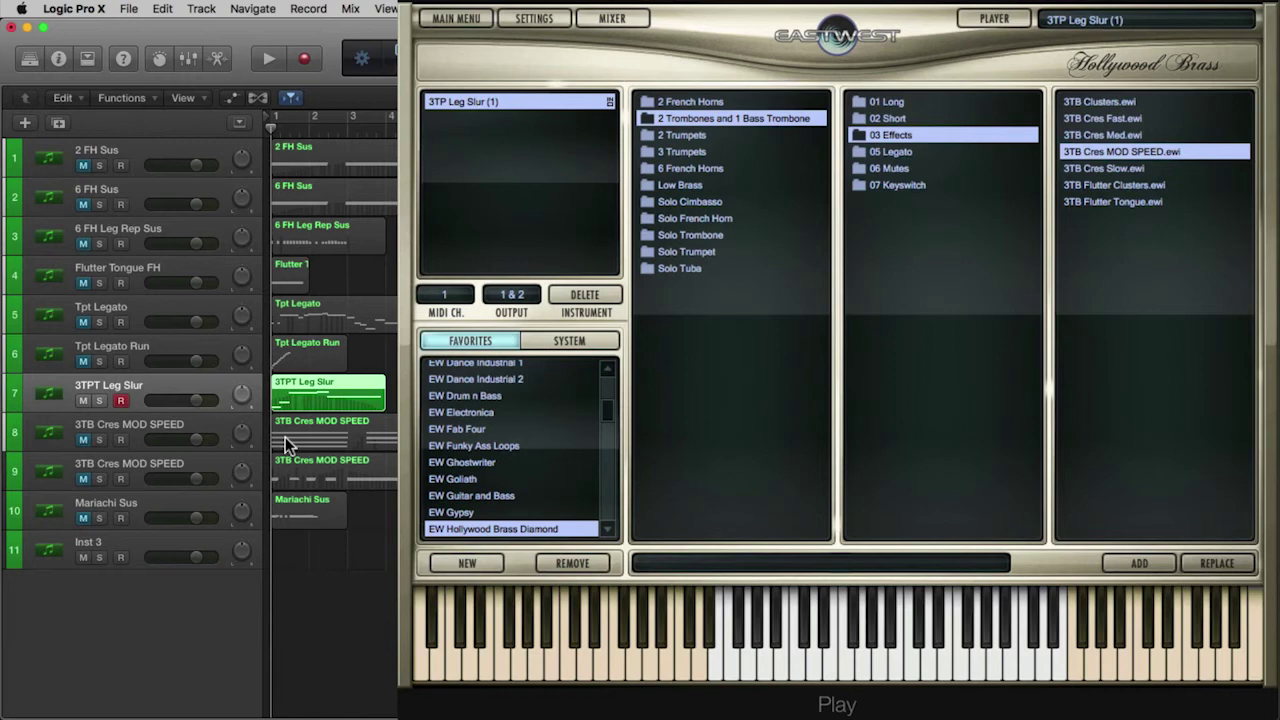
{"action": "left_click", "coordinate": [80, 394]}
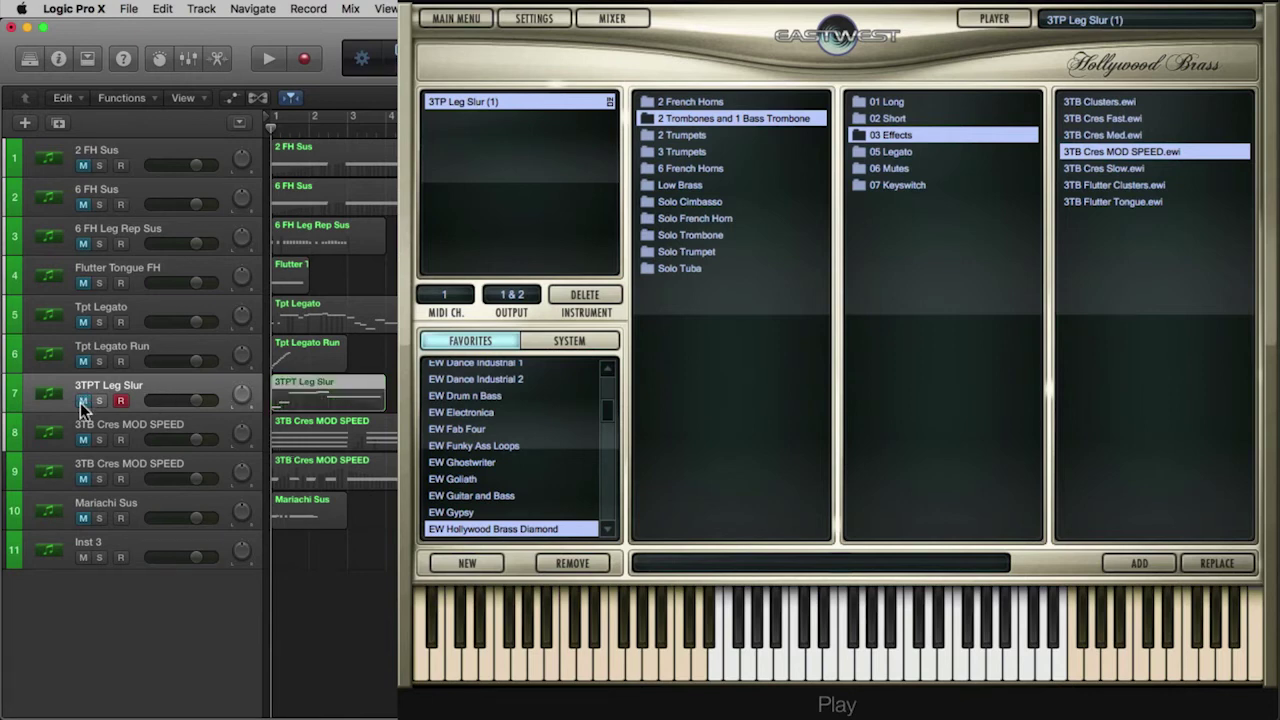
Play the 3TB Cres MOD SPEED trombone crescendo, then move down to the Cimbasso track
{"action": "left_click", "coordinate": [93, 434]}
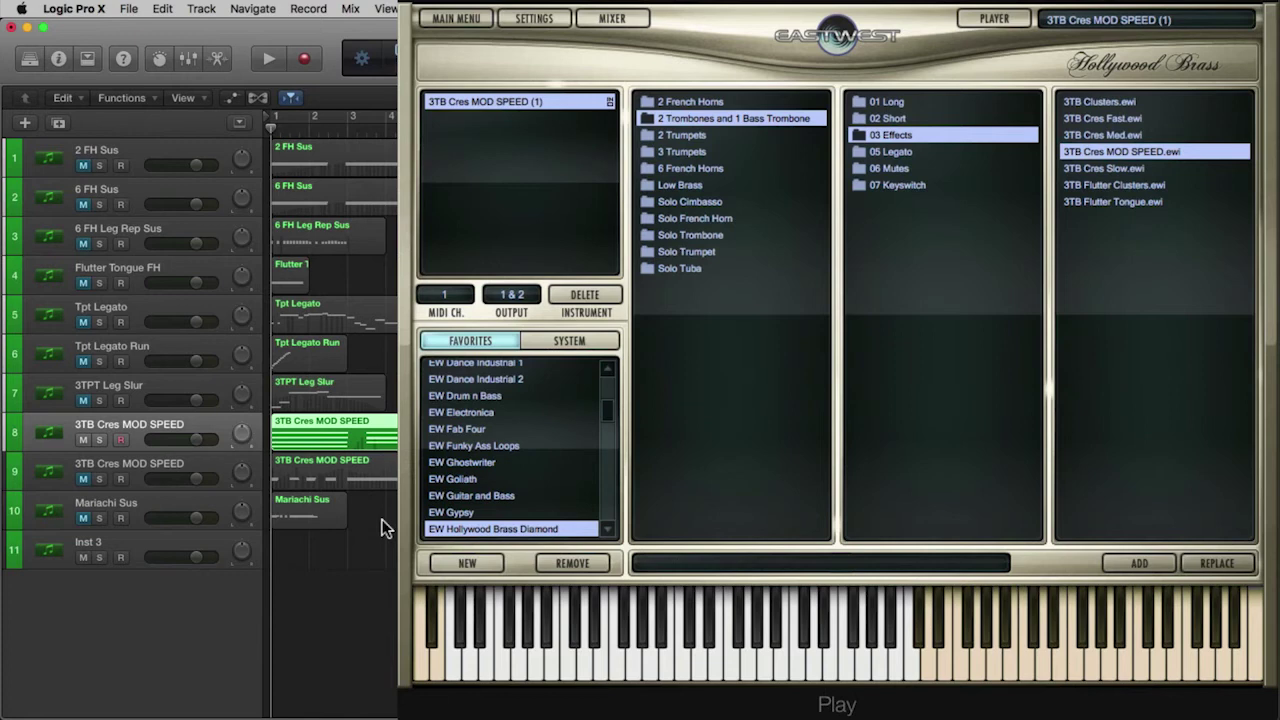
{"action": "key", "text": "space"}
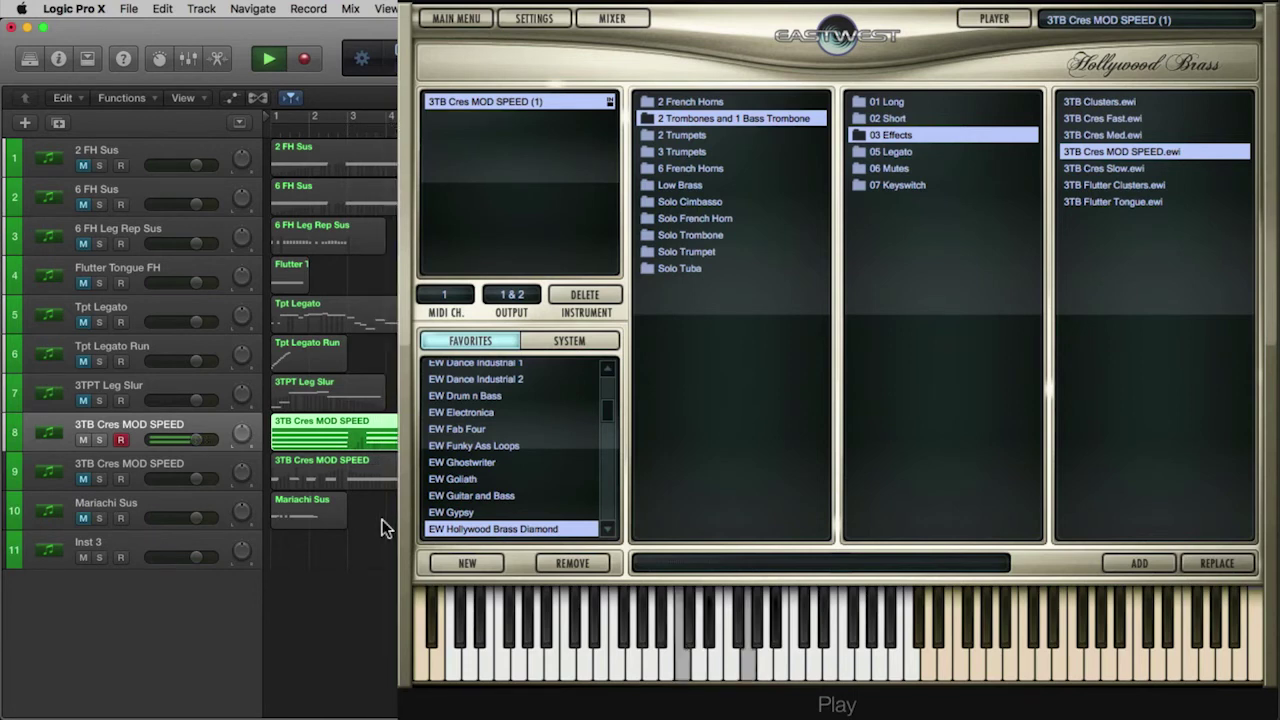
{"action": "key", "text": "space"}
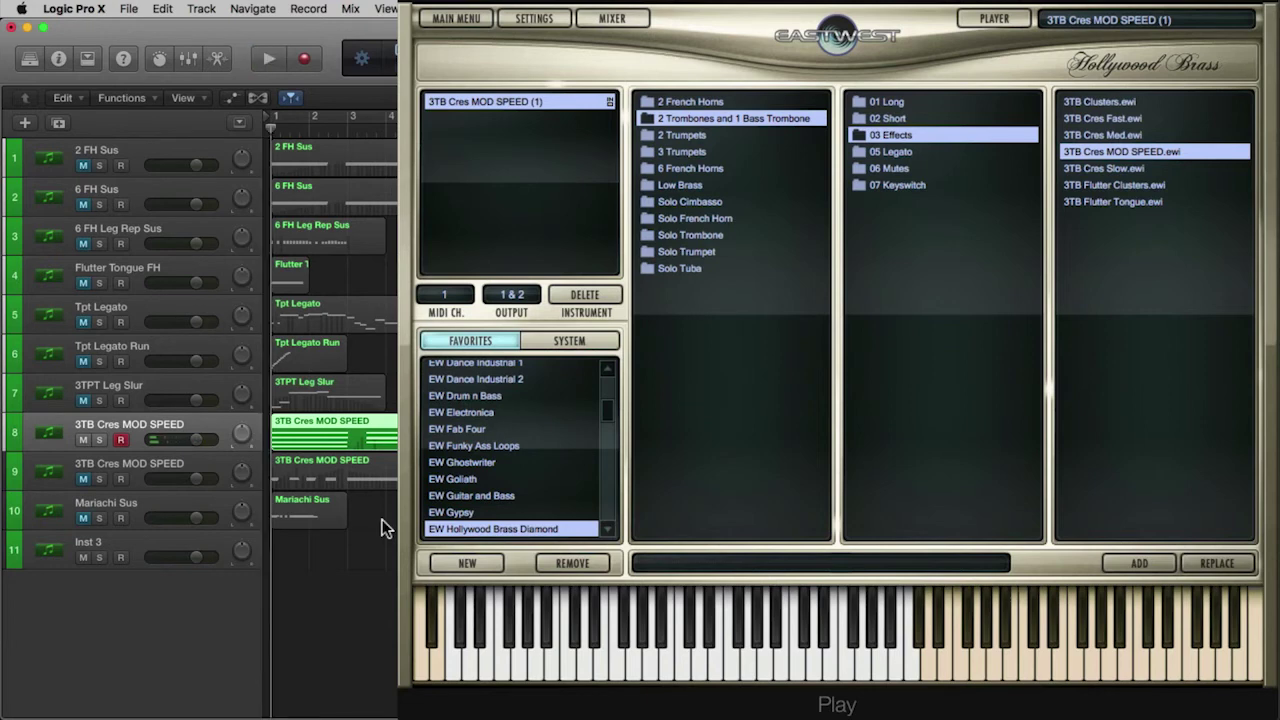
{"action": "key", "text": "Down"}
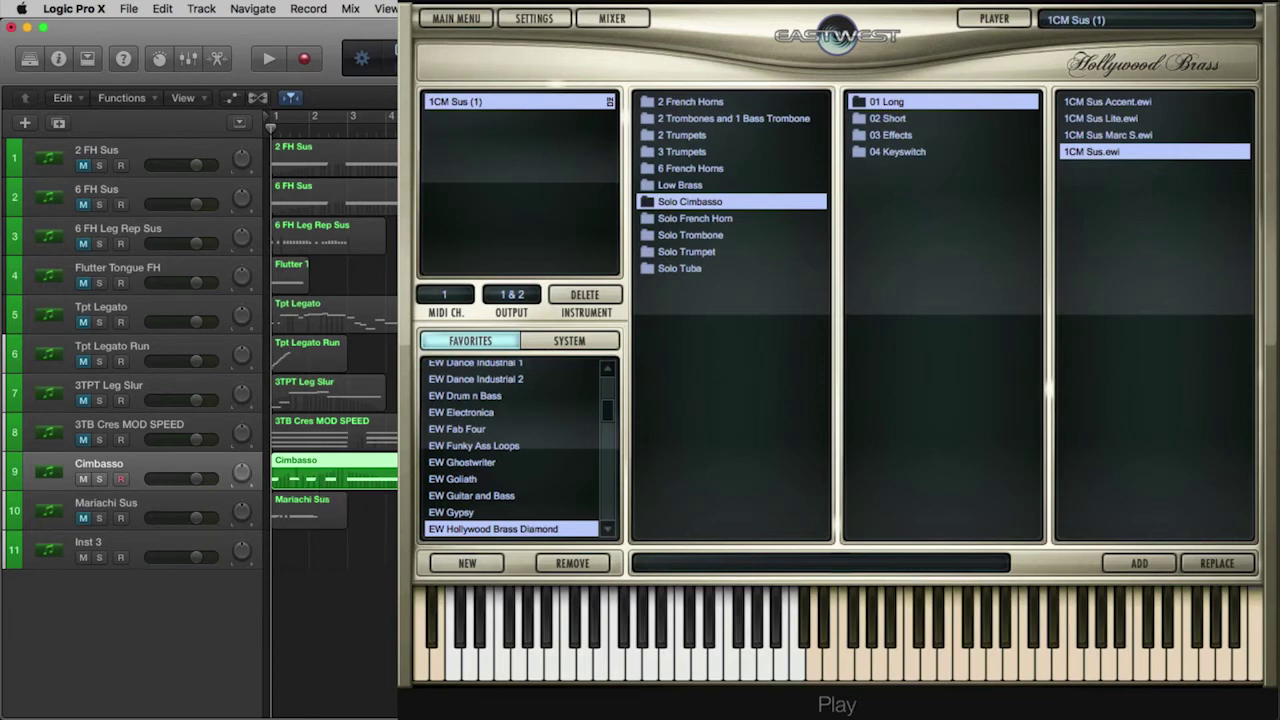
Play and stop the Cimbasso part on the 1CM Sus patch
{"action": "key", "text": "space"}
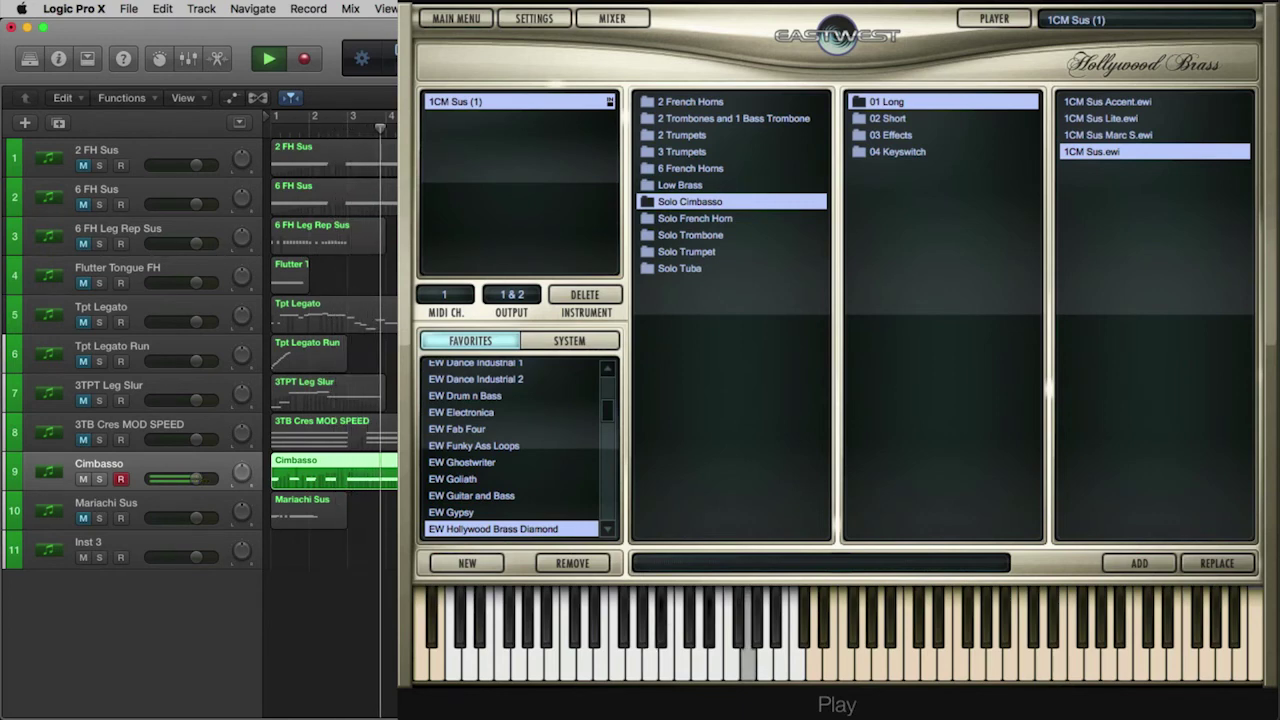
{"action": "key", "text": "space"}
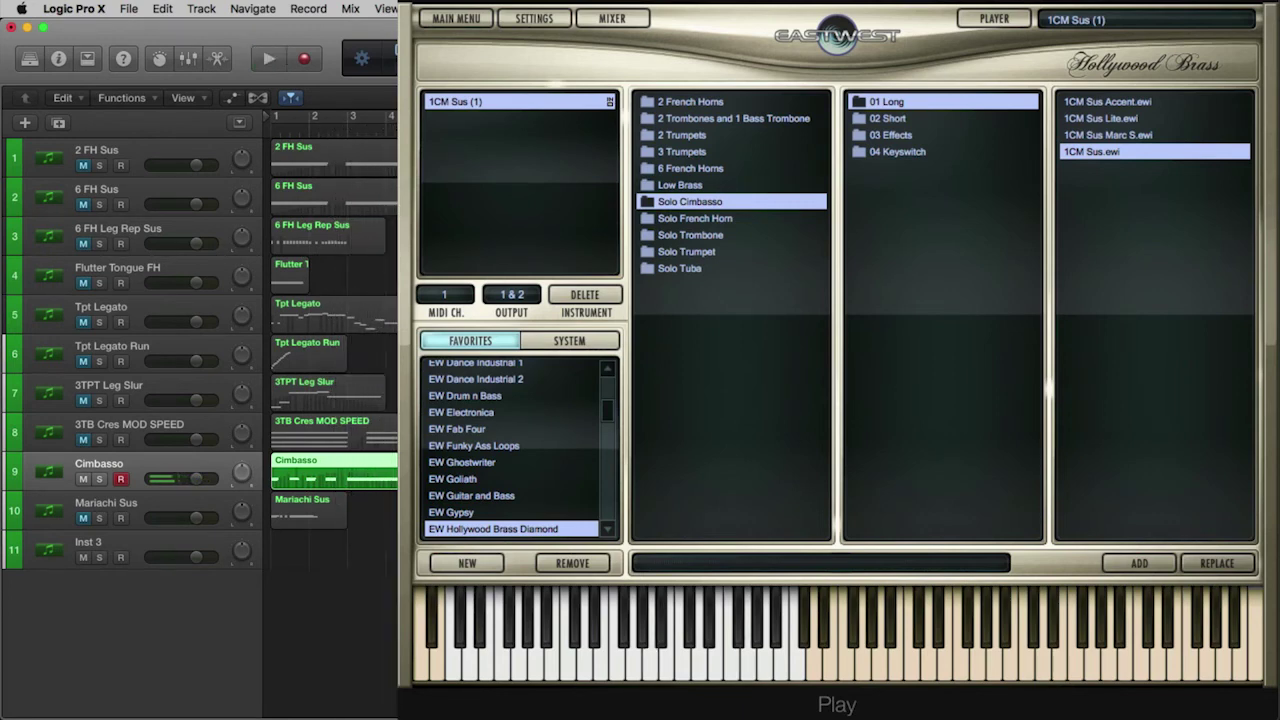
Enable LEGATO SIM on the 1CM Sus player page, then select the Mariachi Sus track
{"action": "left_click", "coordinate": [1002, 18]}
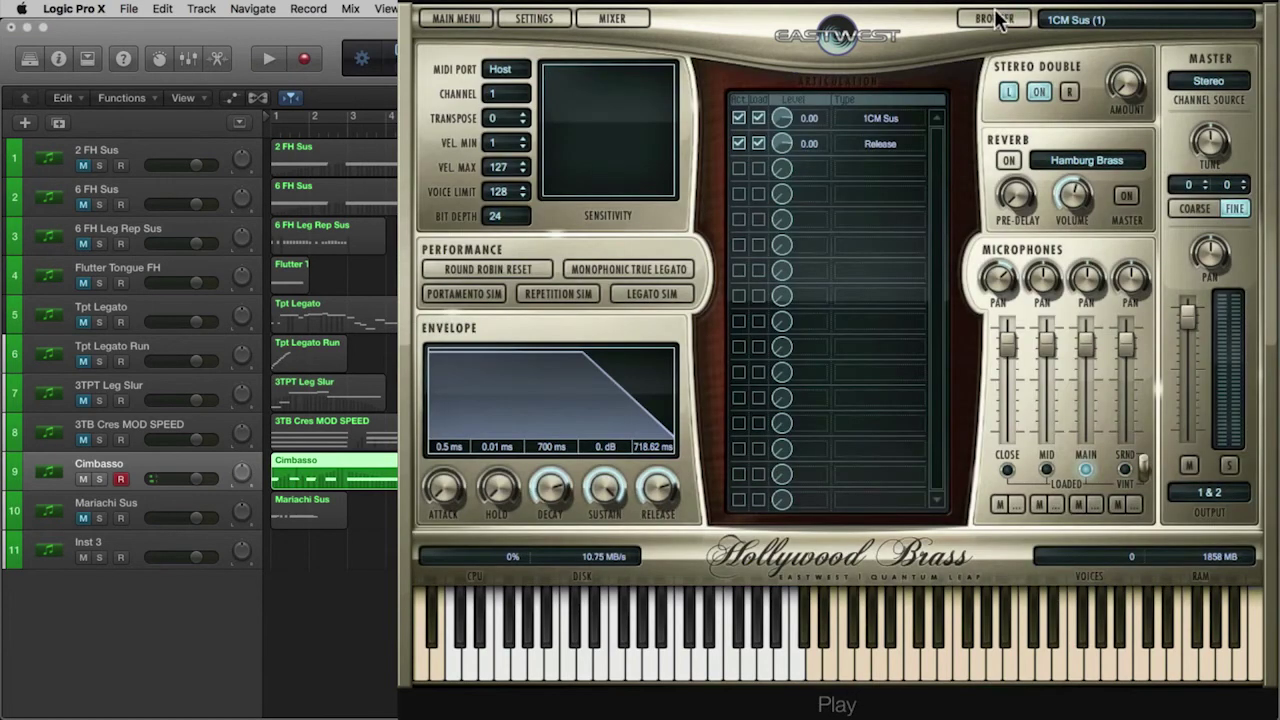
{"action": "left_click", "coordinate": [648, 292]}
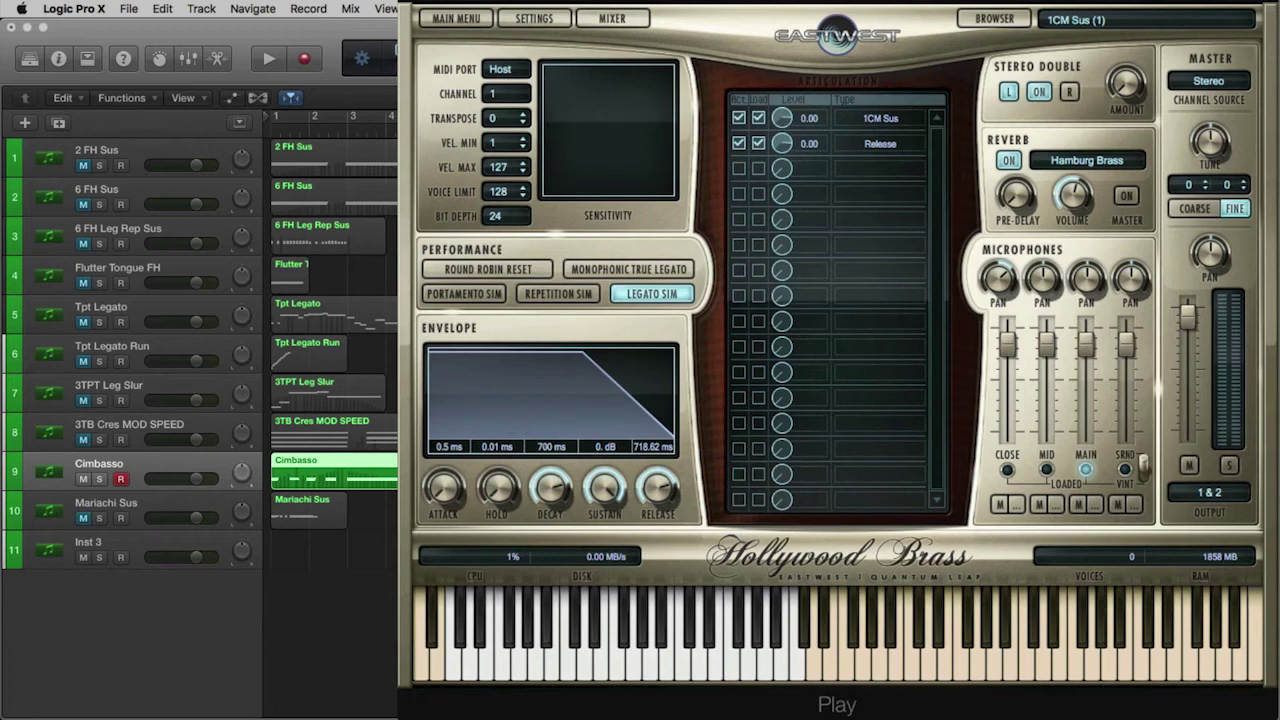
{"action": "key", "text": "Down"}
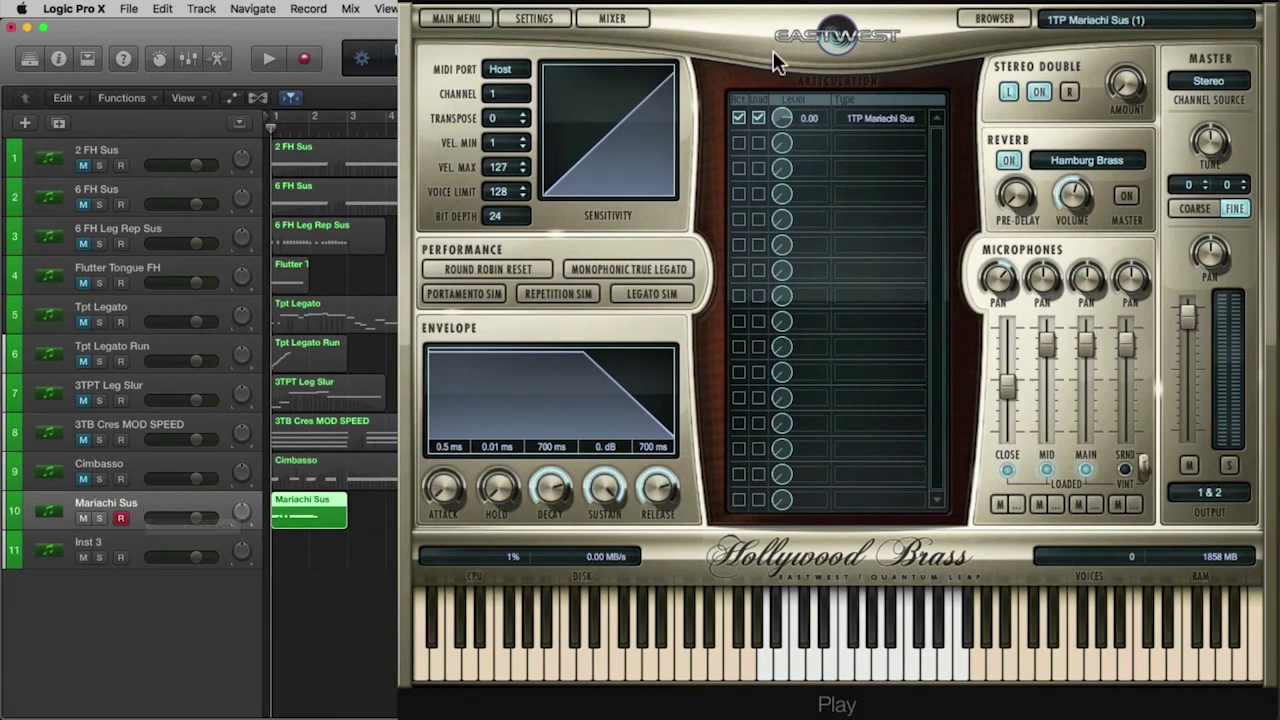
Show the Mariachi Sus mixer with Close, Mid, Main, Surround and Vintage mic strips
{"action": "left_click", "coordinate": [613, 20]}
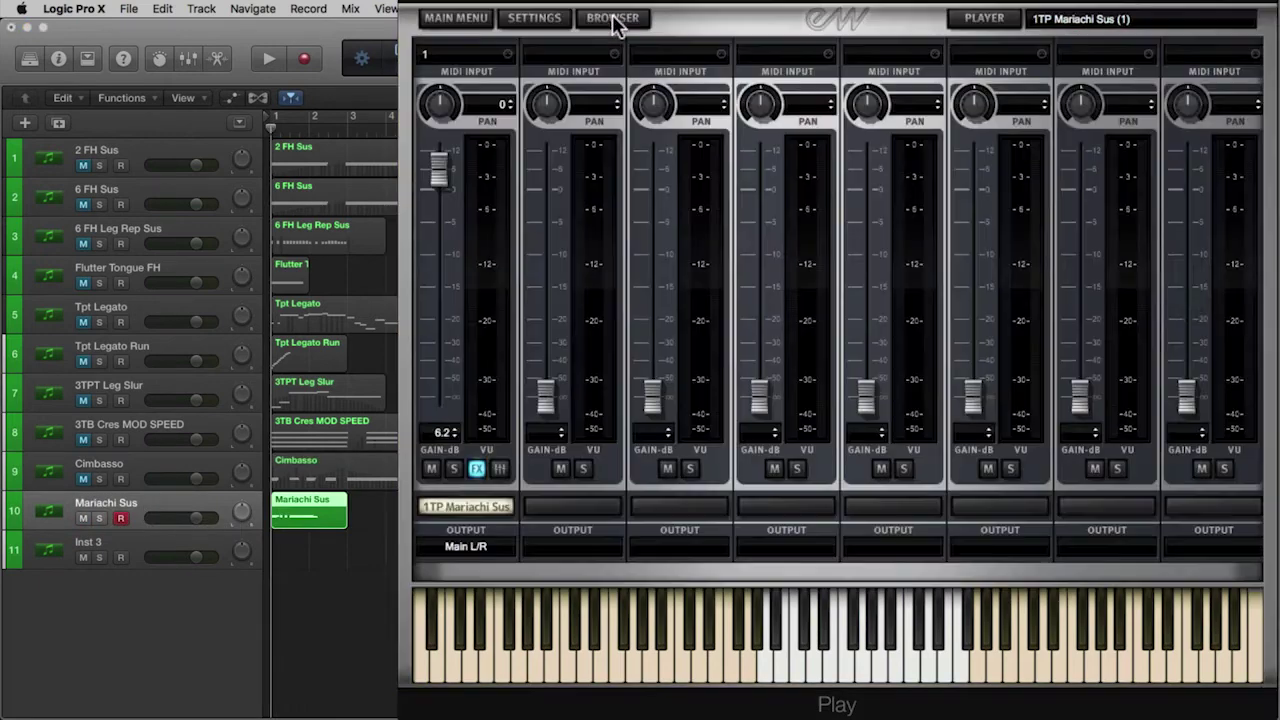
{"action": "left_click", "coordinate": [498, 468]}
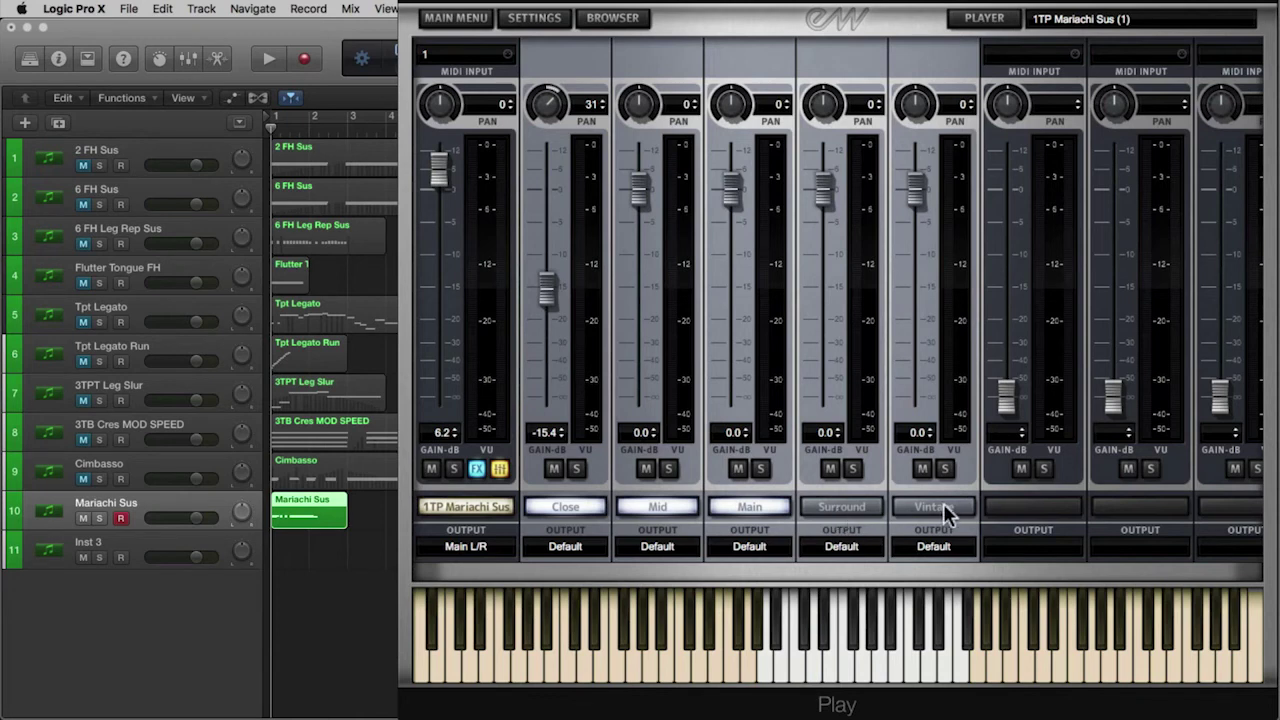
{"action": "left_click", "coordinate": [477, 470]}
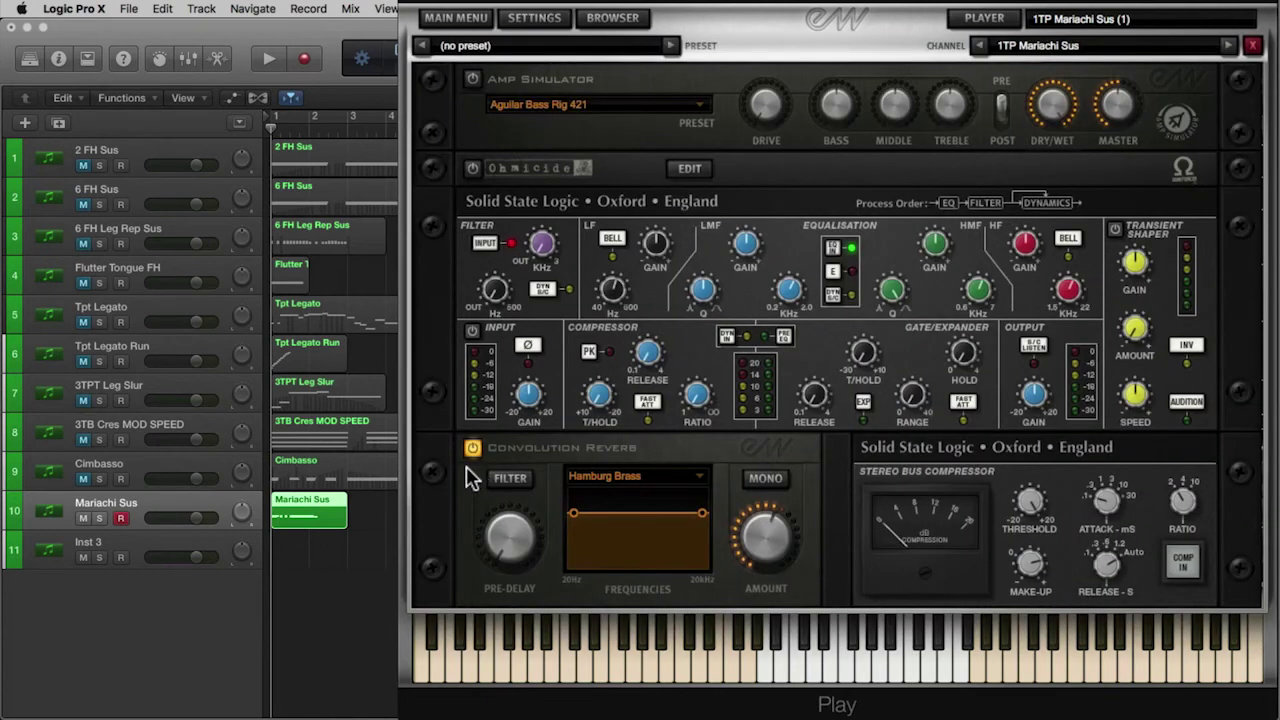
Close the FX rack and mic strips, return to the player page, and play Mariachi Sus briefly
{"action": "mouse_move", "coordinate": [870, 352]}
{"action": "mouse_move", "coordinate": [537, 245]}
{"action": "mouse_move", "coordinate": [1028, 502]}
{"action": "left_click", "coordinate": [1254, 50]}
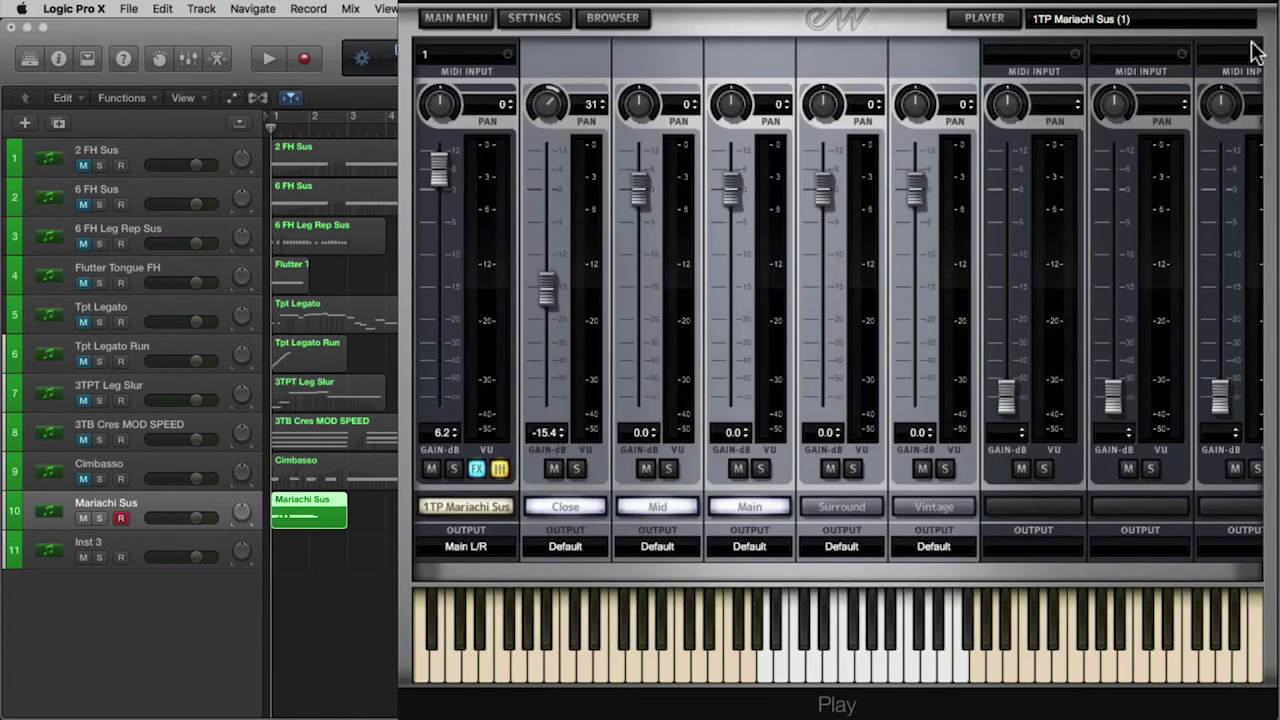
{"action": "left_click", "coordinate": [501, 472]}
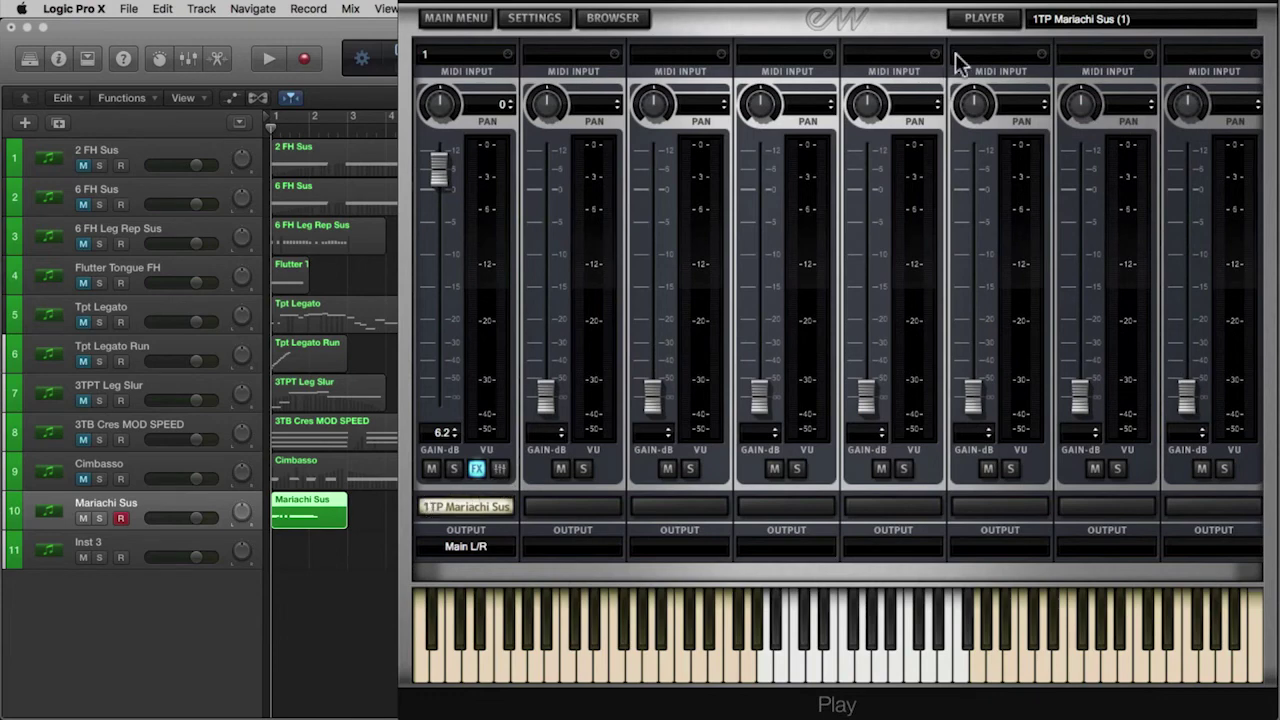
{"action": "left_click", "coordinate": [985, 22]}
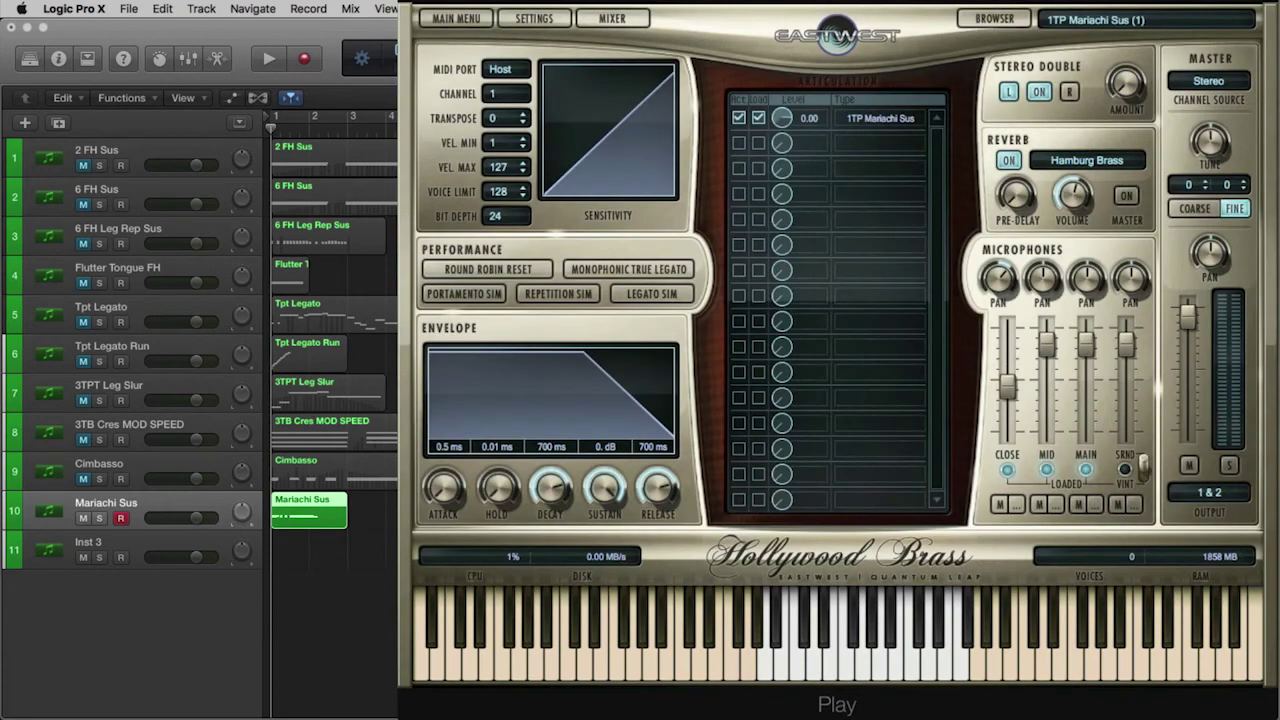
{"action": "key", "text": "space"}
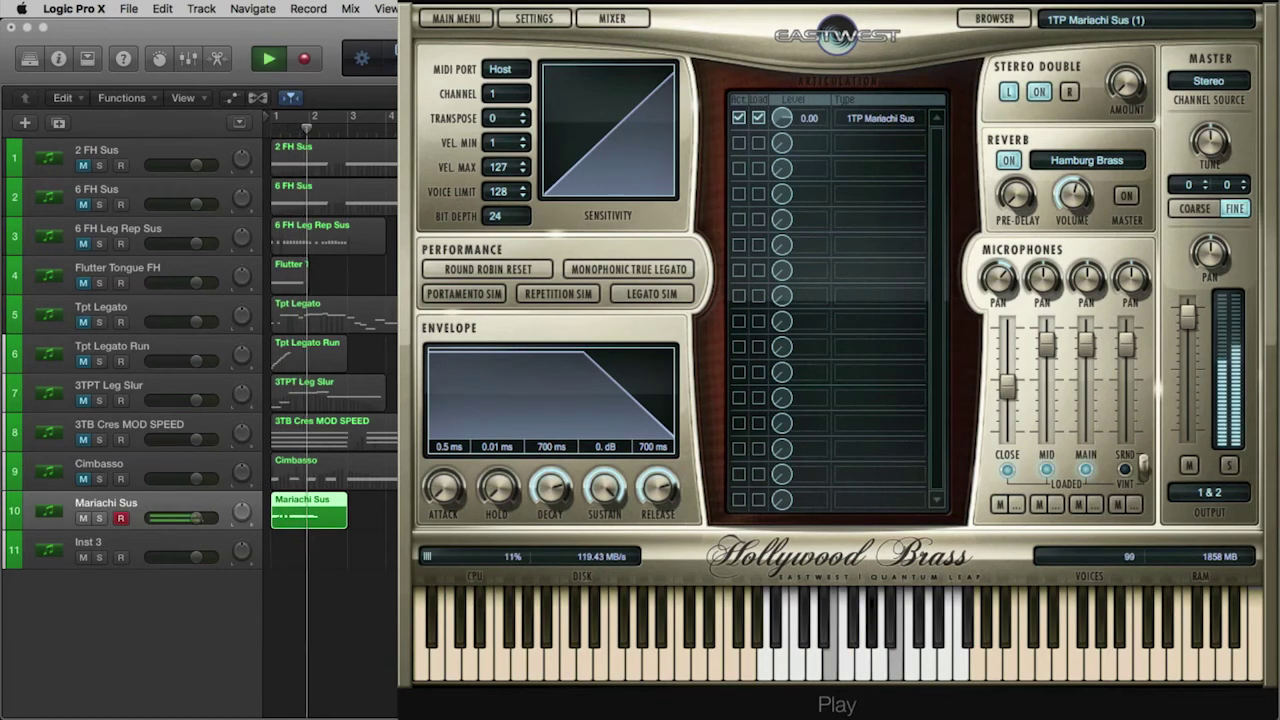
{"action": "key", "text": "space"}
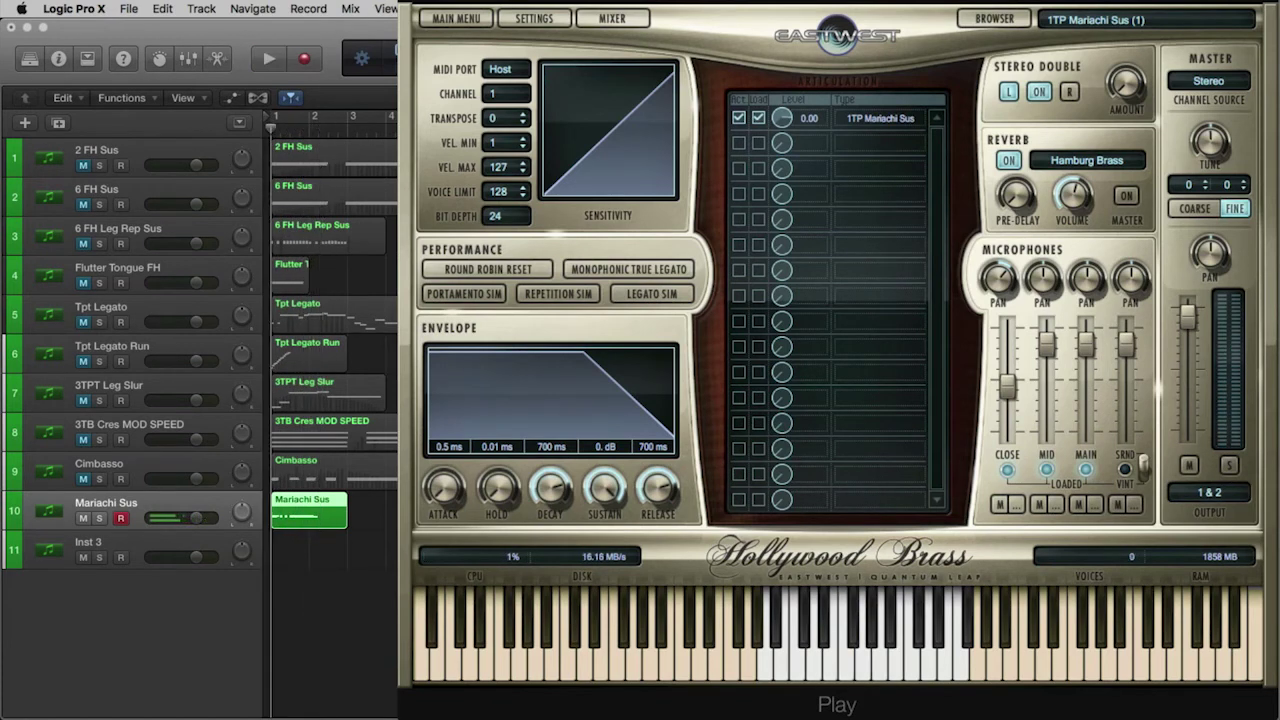
Reopen the browser listing the Solo Trumpet 01 Long patches
{"action": "left_click", "coordinate": [993, 19]}
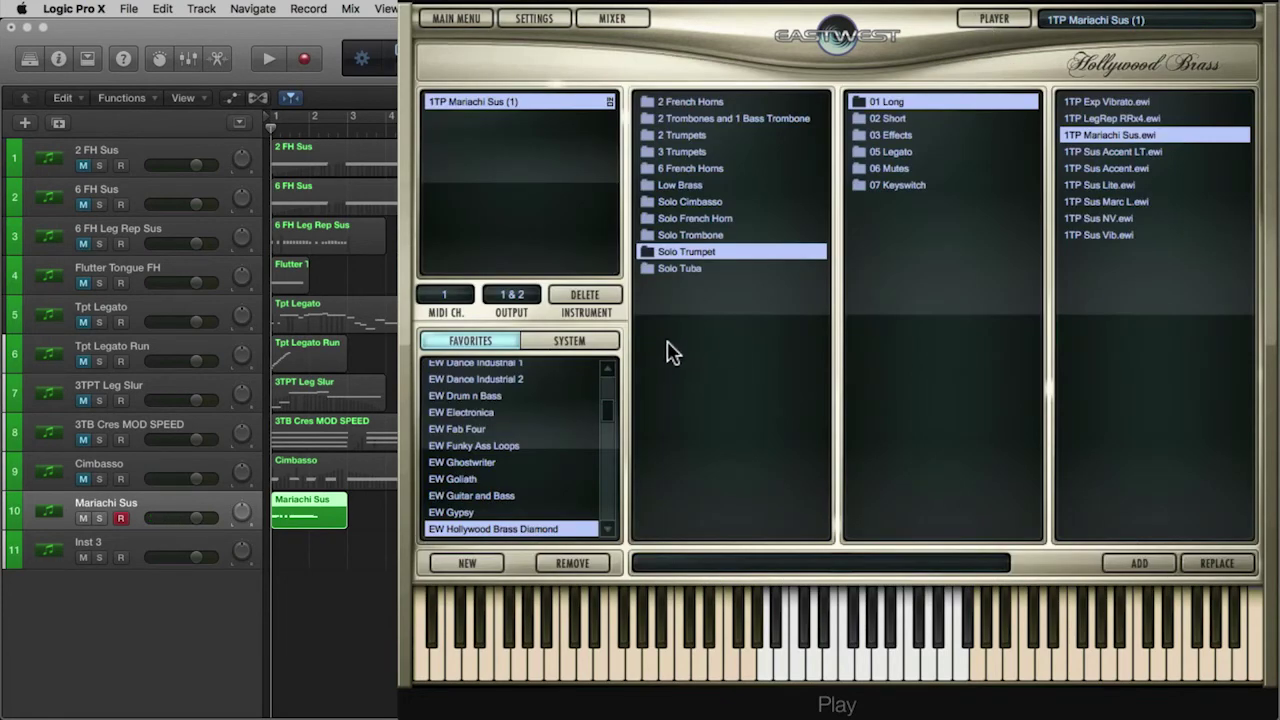